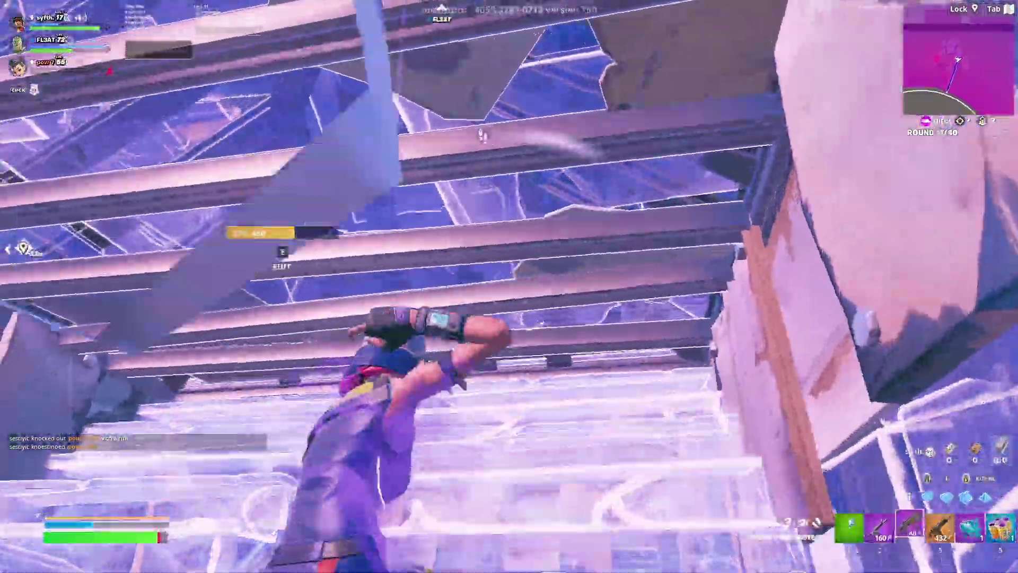
Switch to the shotgun and shoot the enemy ahead until they are knocked down.
key("4")
left_click(509, 286)
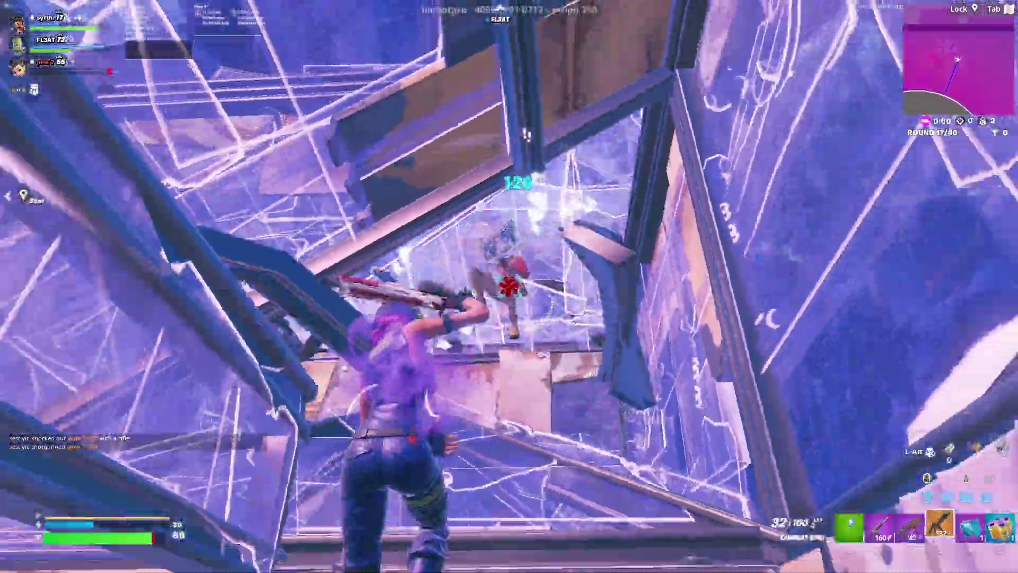
left_click(509, 286)
Eliminate the knocked-down enemy, then build new walls around the player.
key("v")
left_click(509, 287)
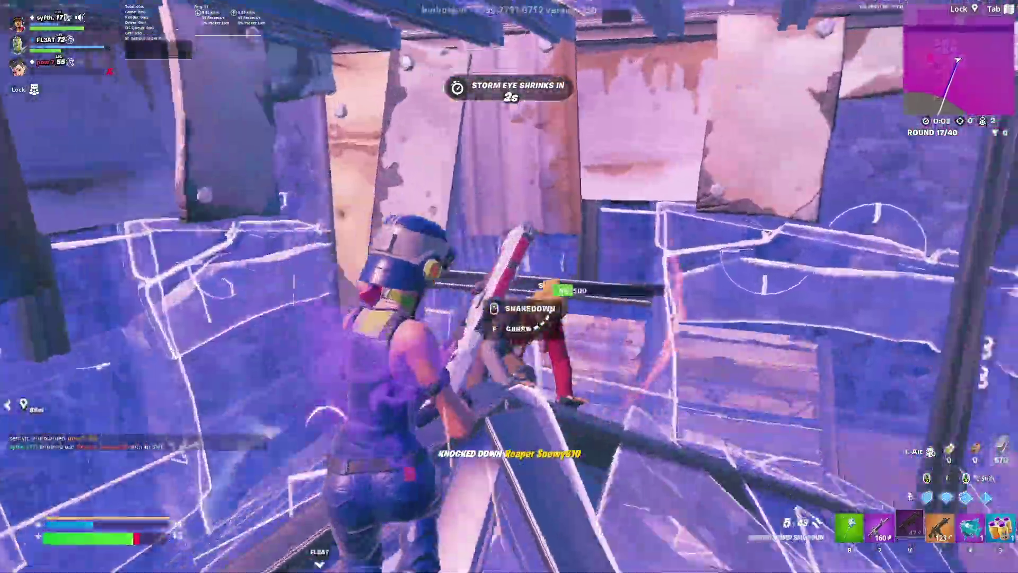
left_click(509, 286)
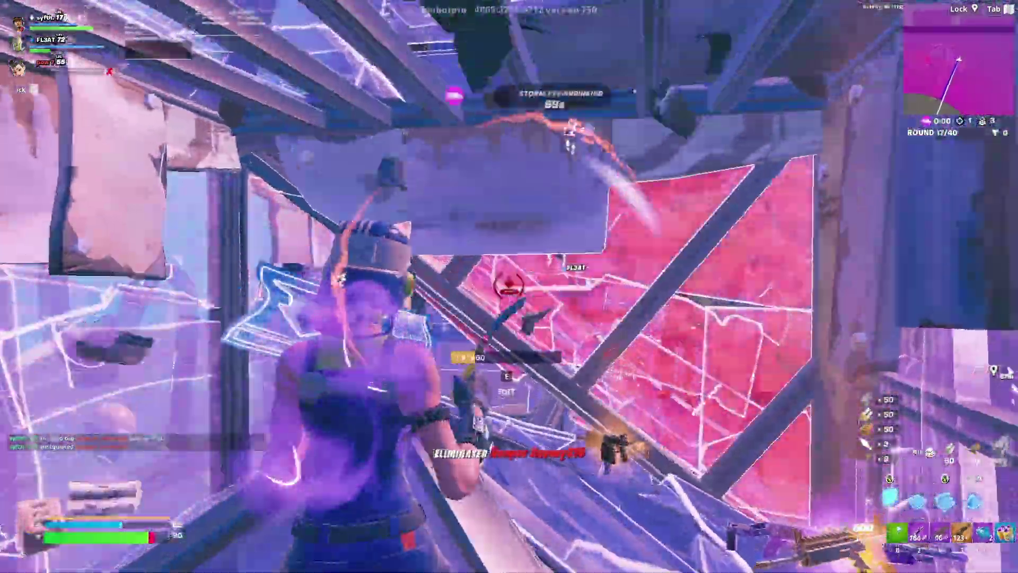
key("q")
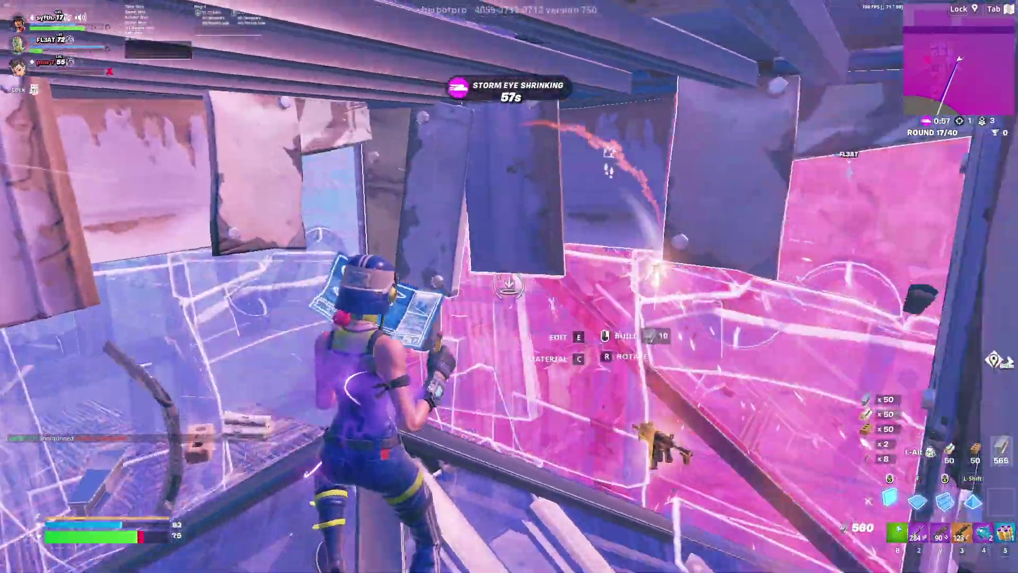
left_click(509, 286)
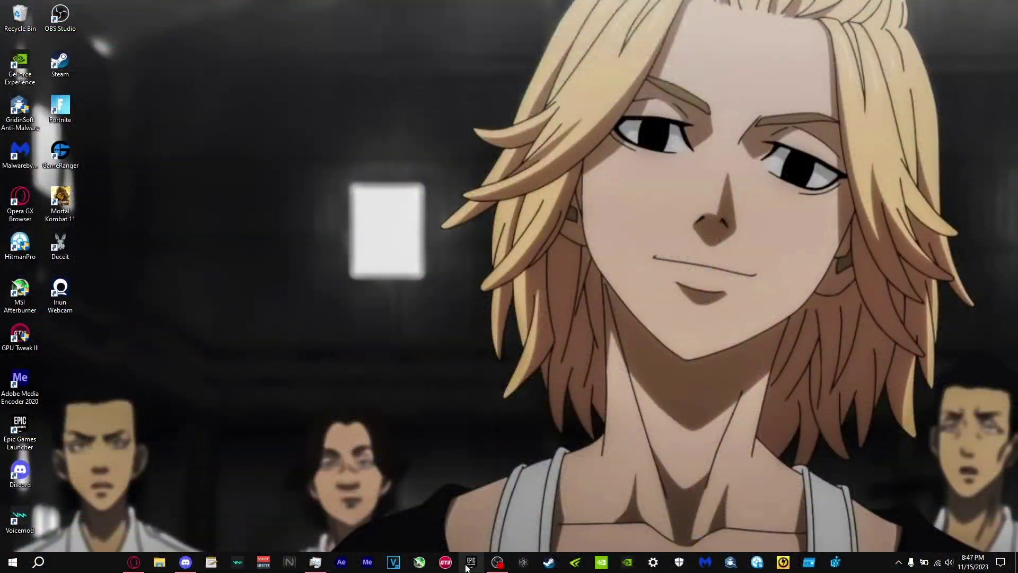
Launch Epic Games Launcher, open Settings from the account menu, and scroll to Manage Games.
left_click(468, 564)
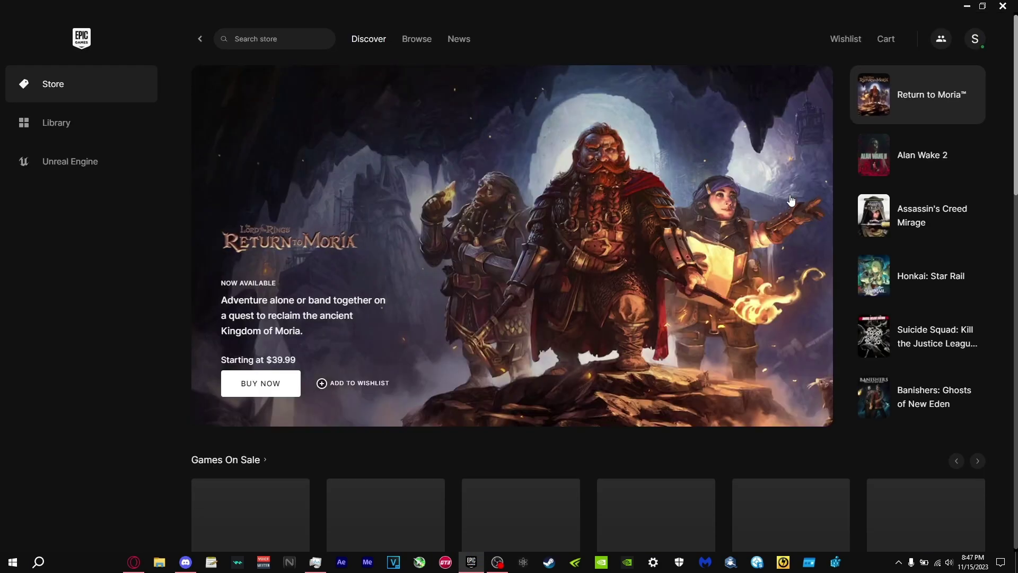
left_click(976, 43)
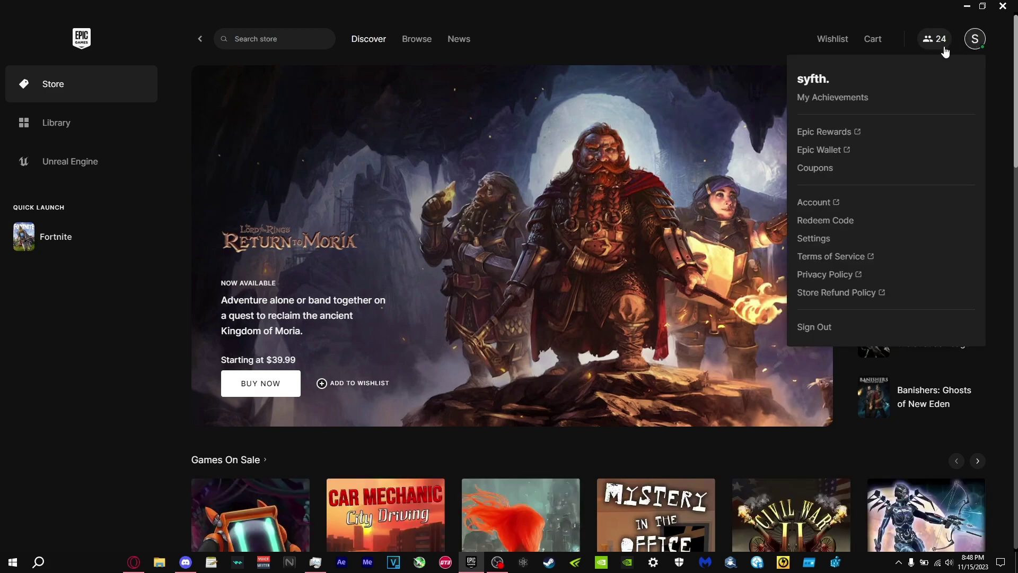
left_click(806, 240)
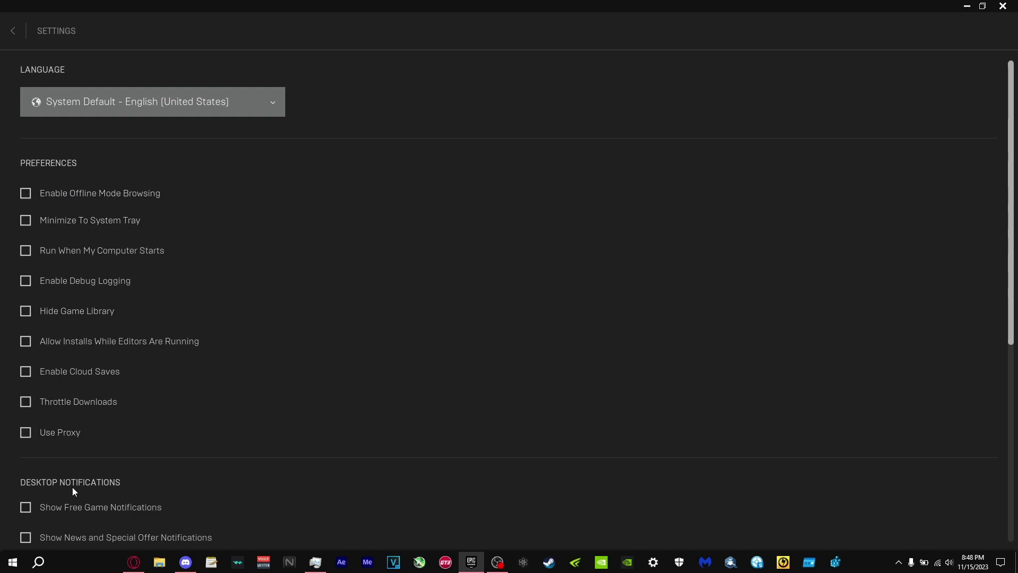
scroll(95, 343, "down", 1)
scroll(96, 344, "down", 4)
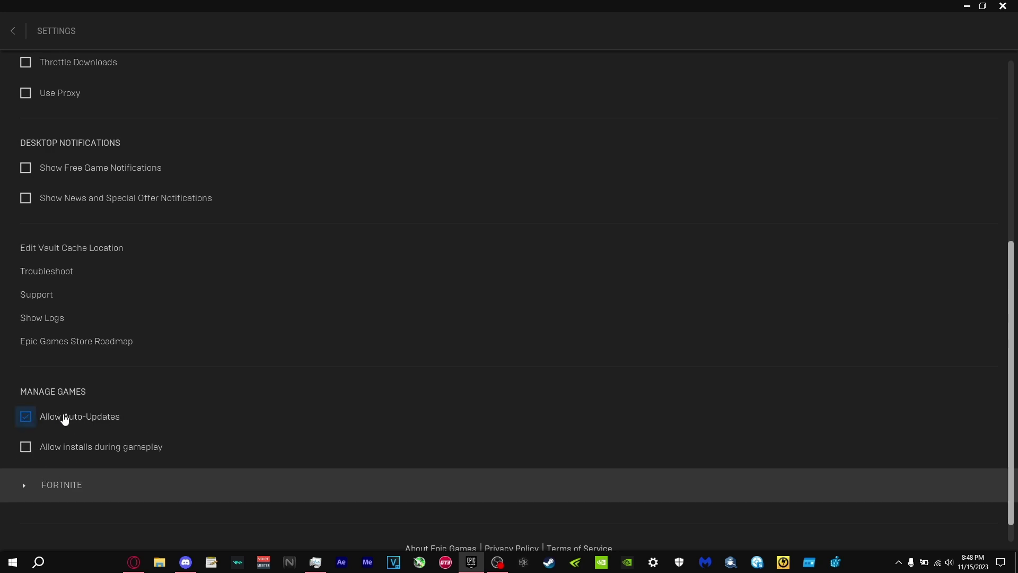
scroll(98, 427, "down", 1)
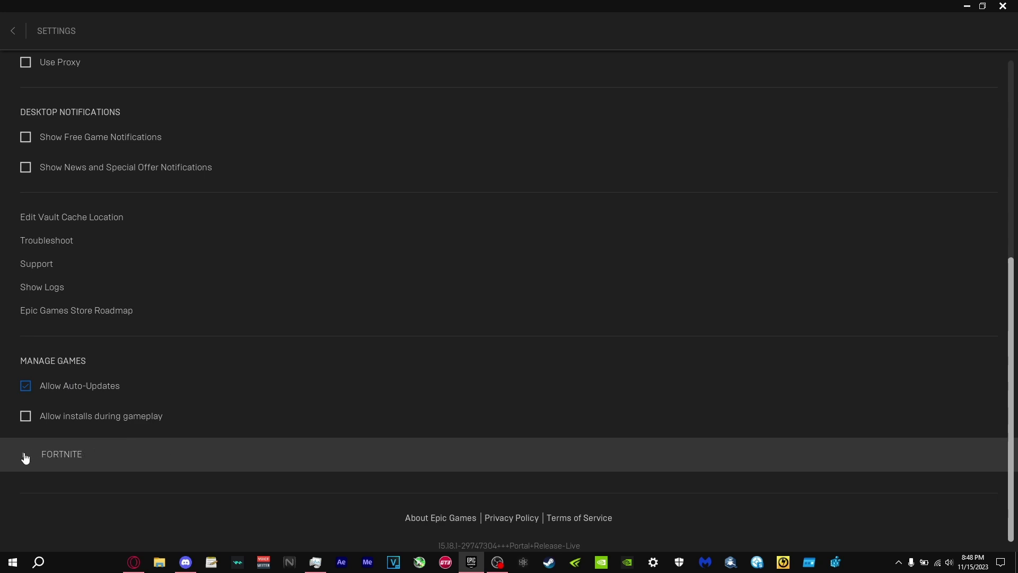
Expand Fortnite's options and give it the arguments -LANPLAY -NOSPLASH -NOTEXTURESTREAMING -USEALLAVAILABLECORES.
left_click(25, 455)
scroll(28, 454, "down", 1)
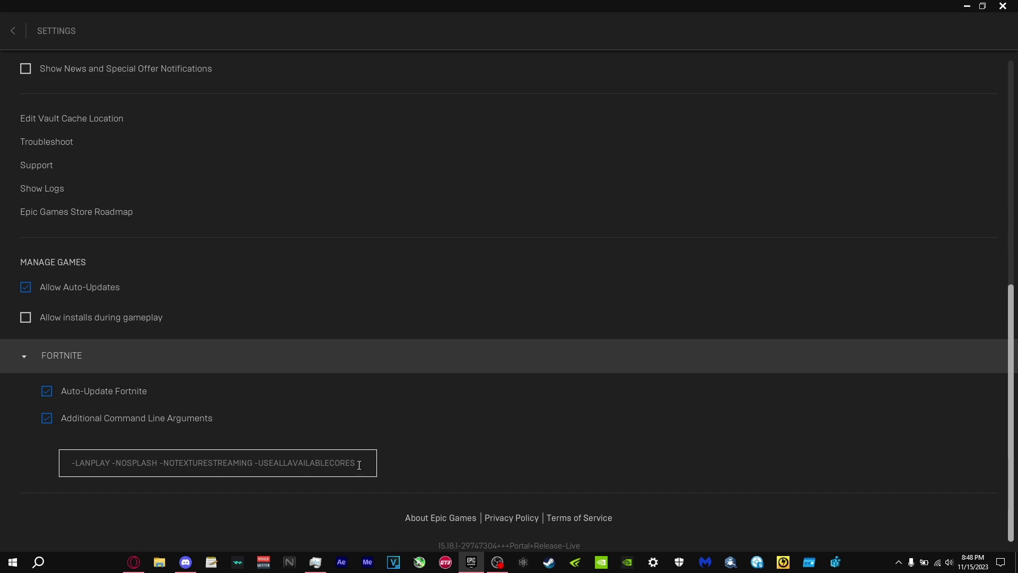
left_click_drag(359, 465, 54, 460)
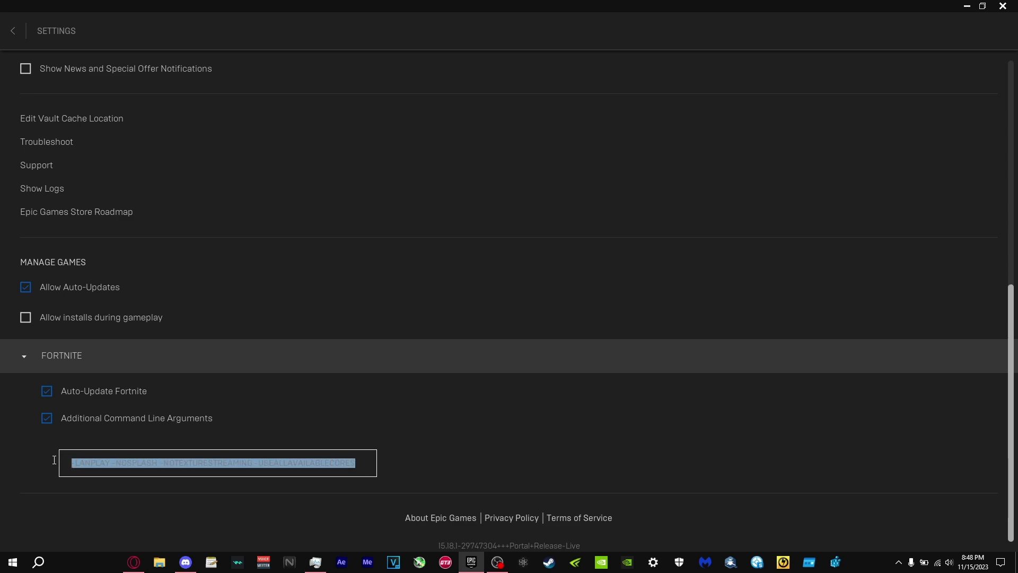
left_click(38, 460)
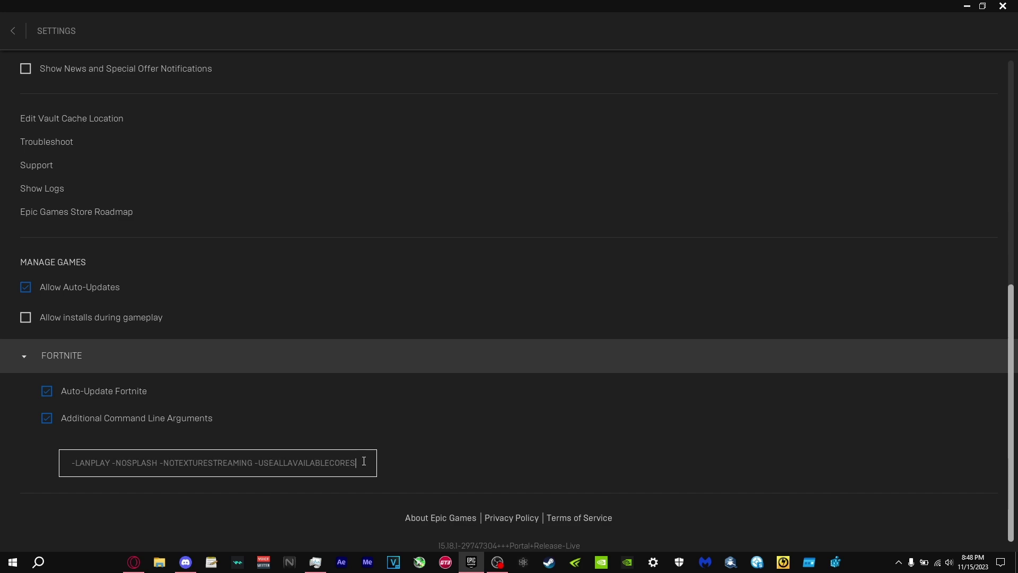
left_click_drag(364, 461, 41, 454)
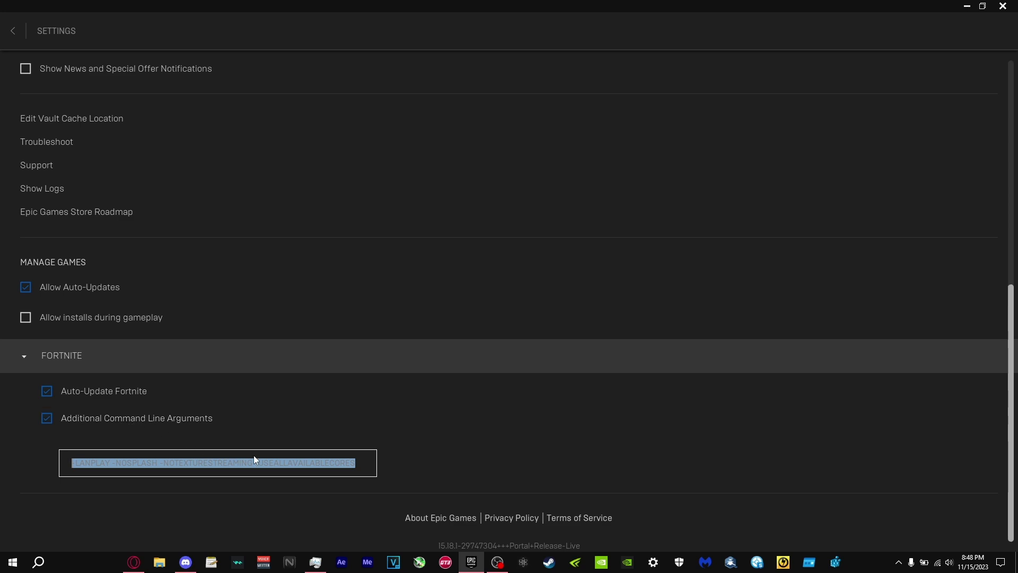
left_click(364, 461)
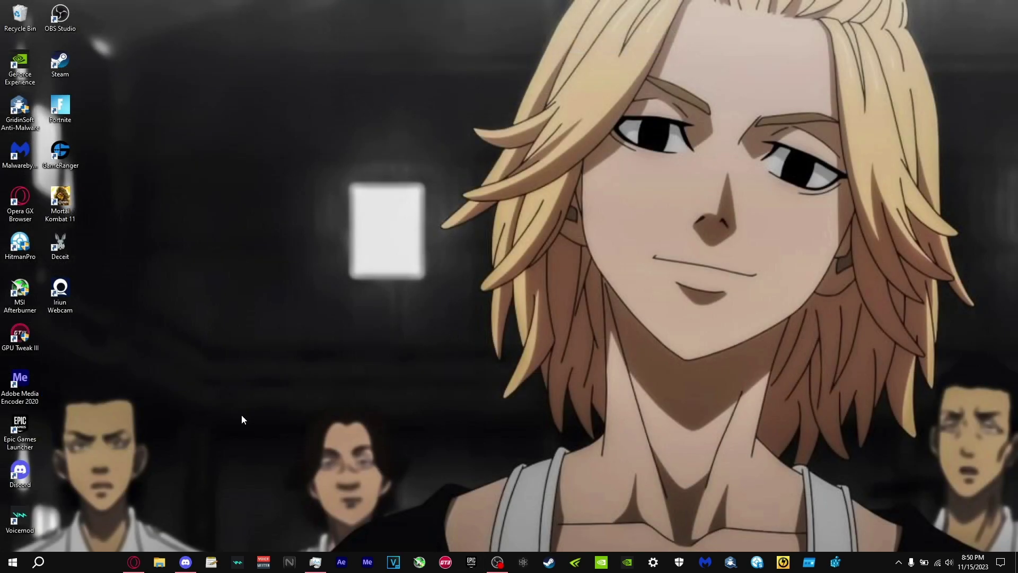
Browse to C:\Program Files\Epic Games\Fortnite\FortniteGame\Binaries\Win64 and select FortniteClient-Win64-Shipping.
left_click(159, 561)
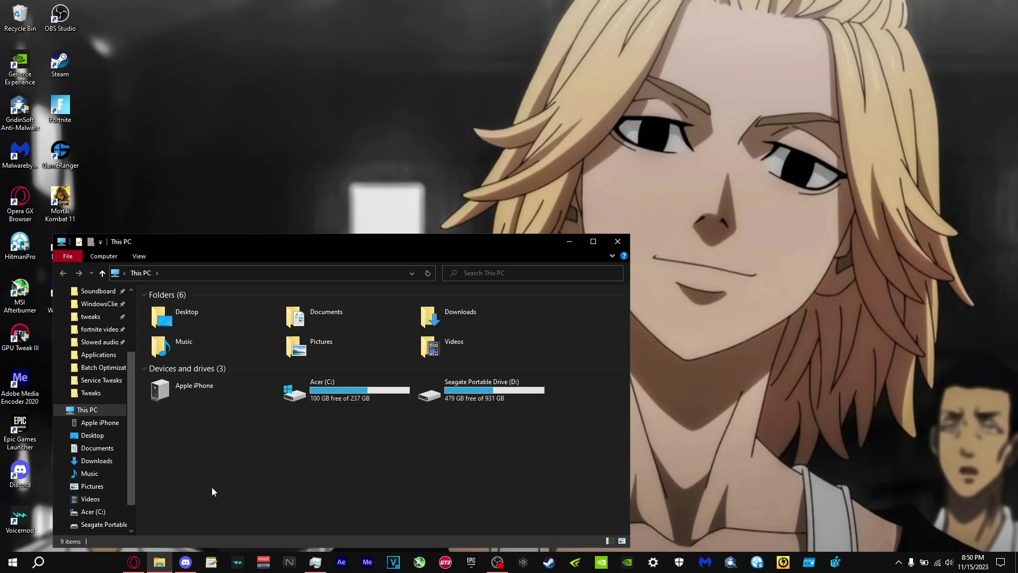
double_click(325, 395)
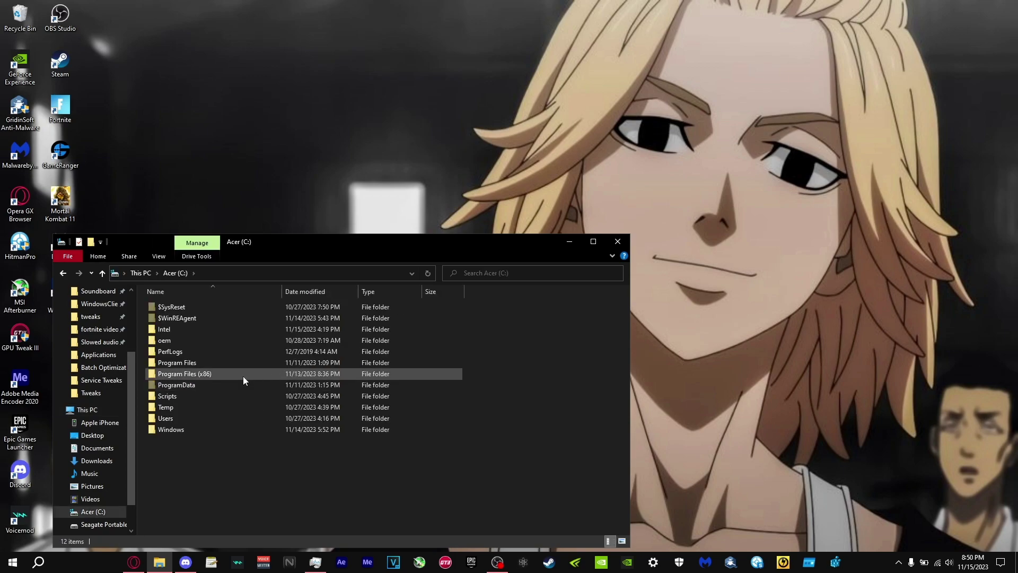
double_click(179, 364)
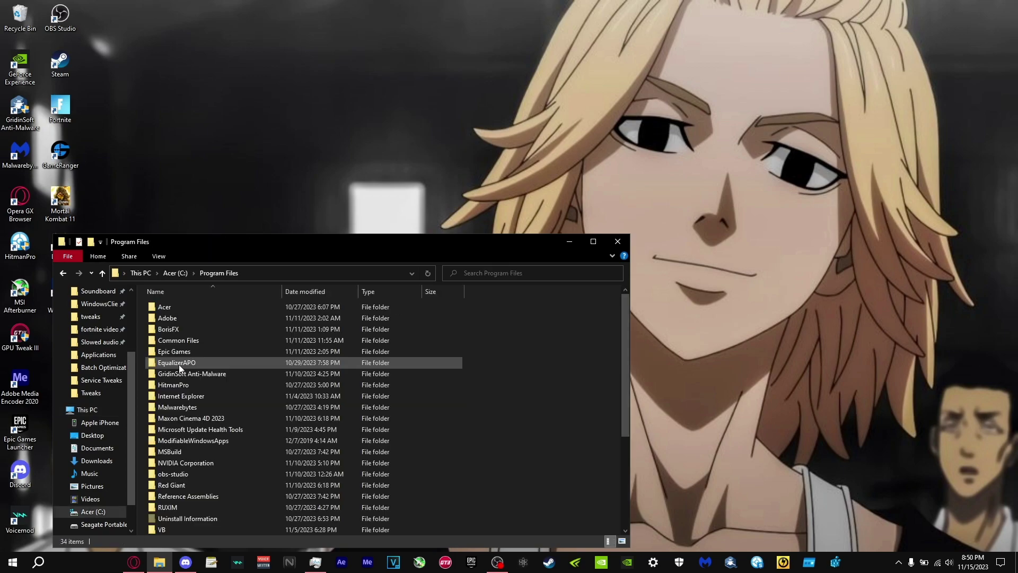
left_click(177, 355)
double_click(177, 356)
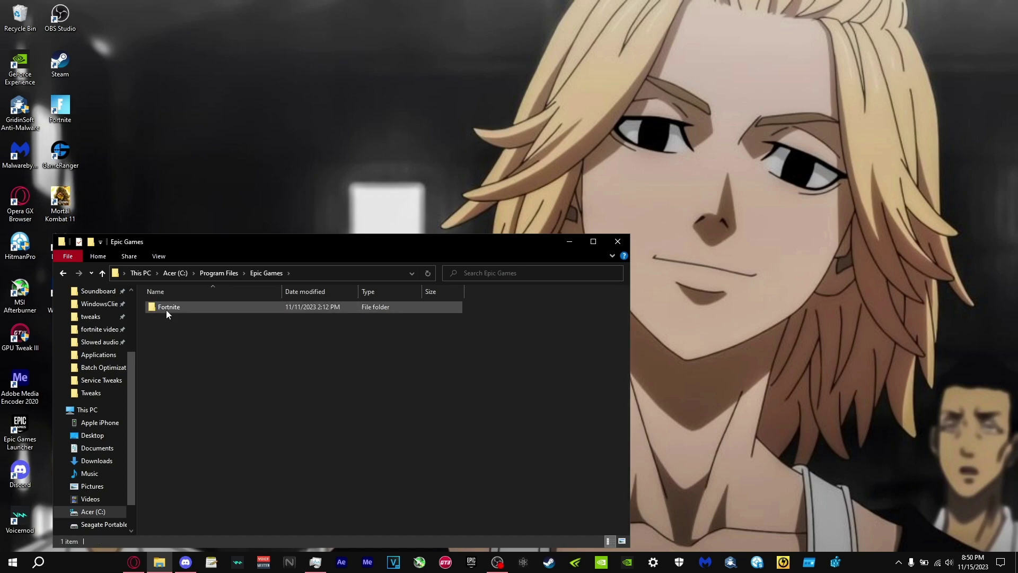
double_click(166, 310)
double_click(178, 338)
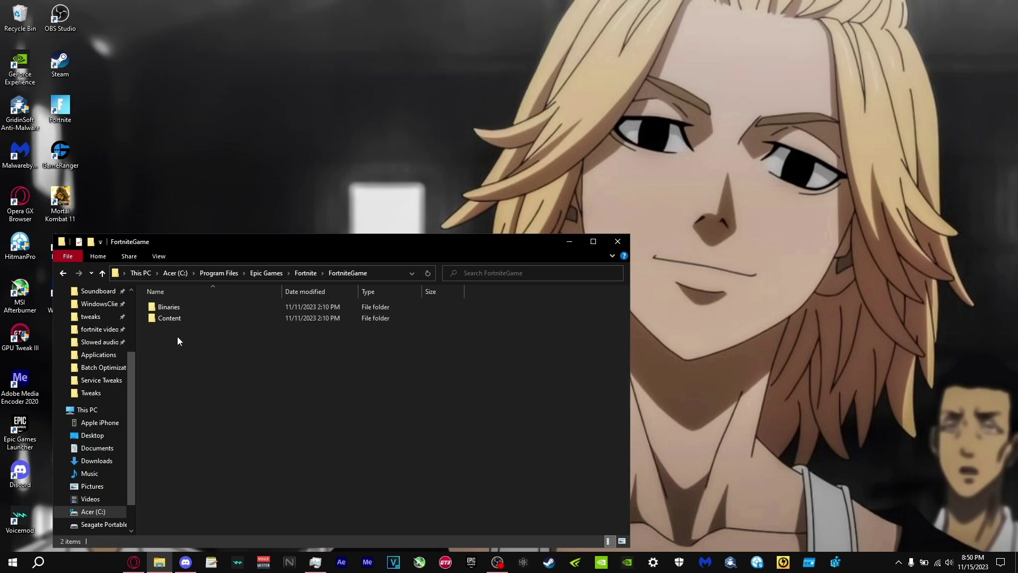
double_click(169, 310)
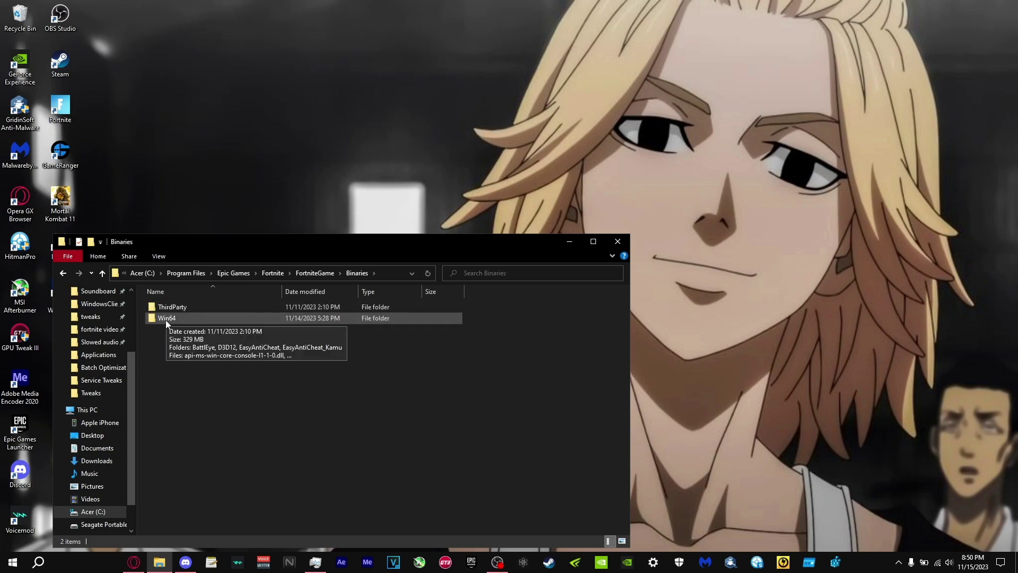
double_click(165, 320)
scroll(313, 413, "down", 2)
scroll(308, 408, "down", 11)
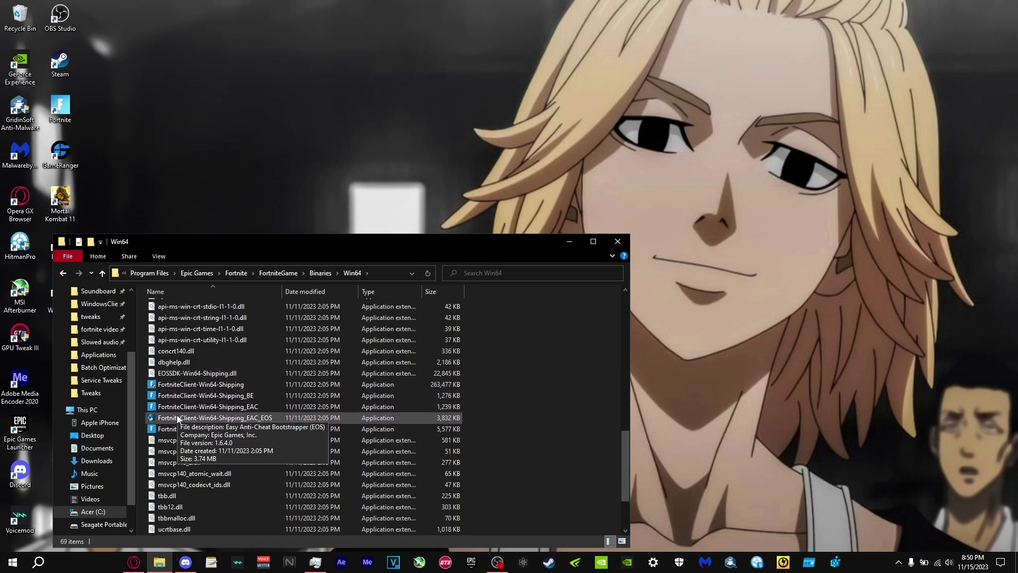
left_click(179, 386)
In FortniteClient-Win64-Shipping's Compatibility properties, disable fullscreen optimizations, enable run as administrator, and save.
right_click(179, 386)
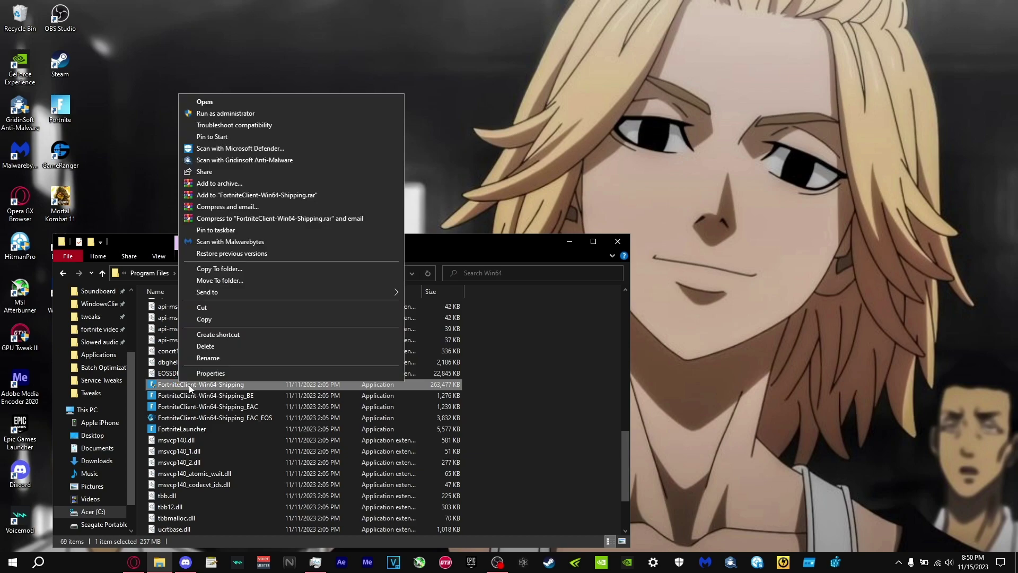
left_click(199, 373)
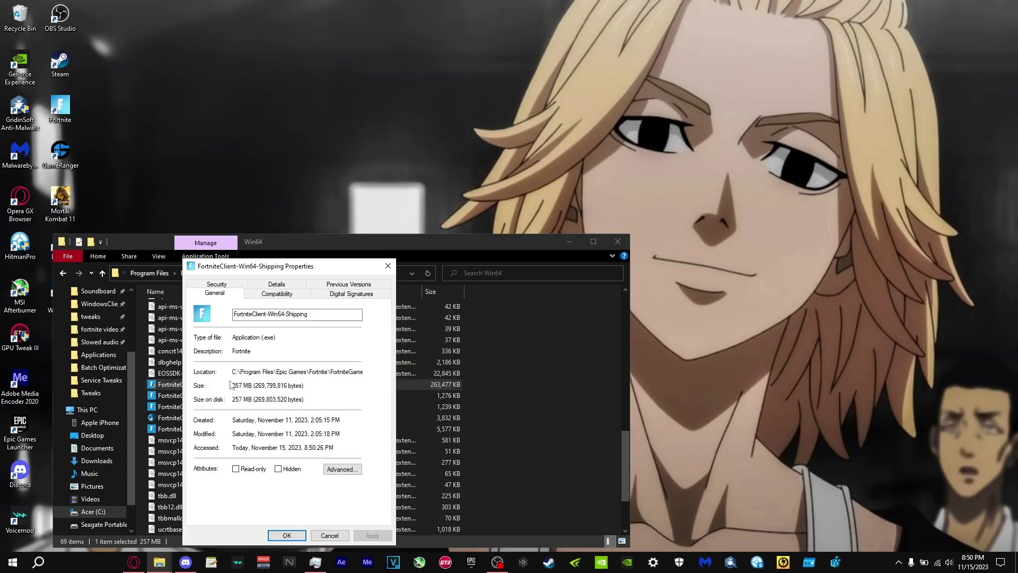
left_click(268, 296)
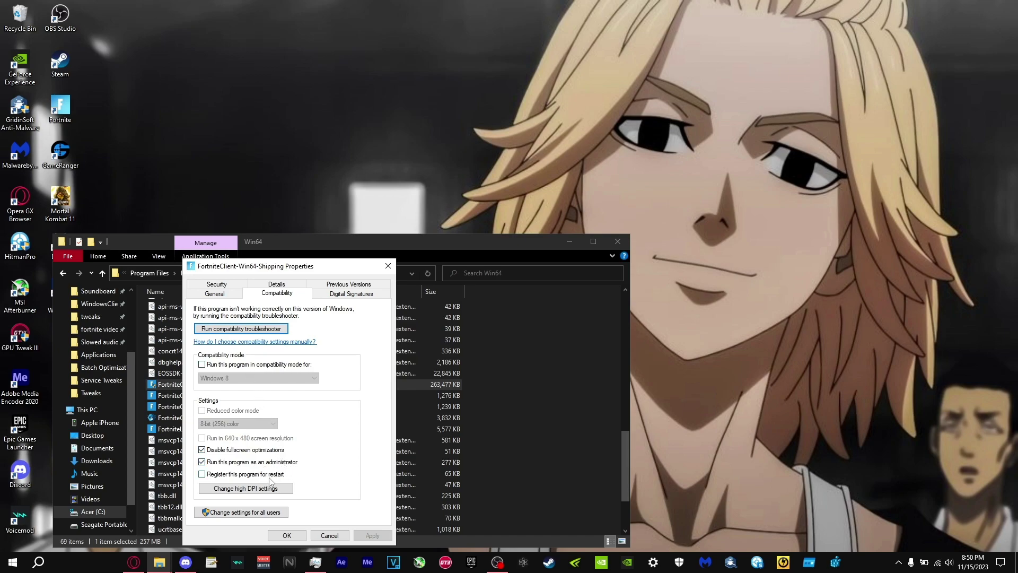
left_click(238, 495)
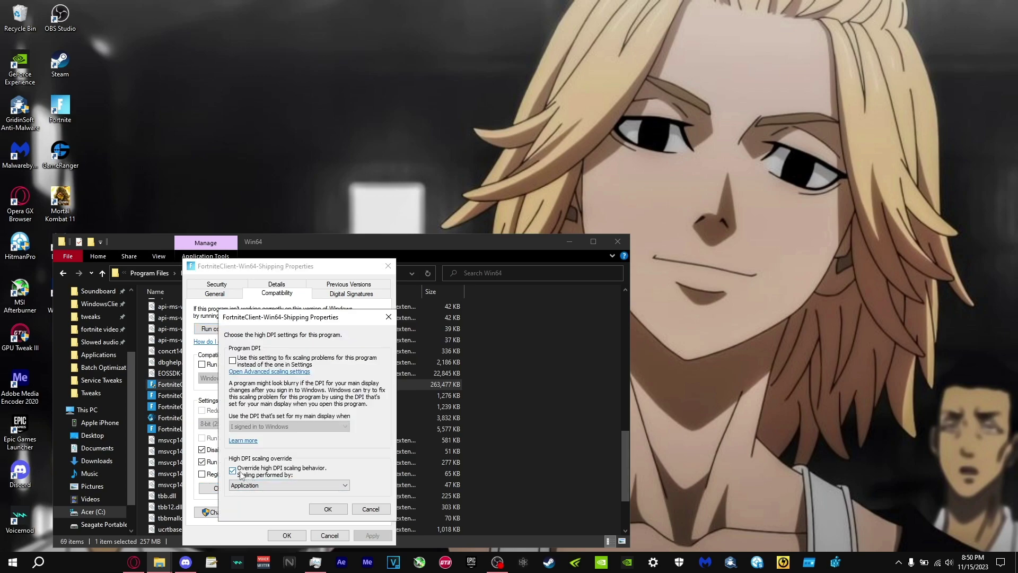
left_click(371, 509)
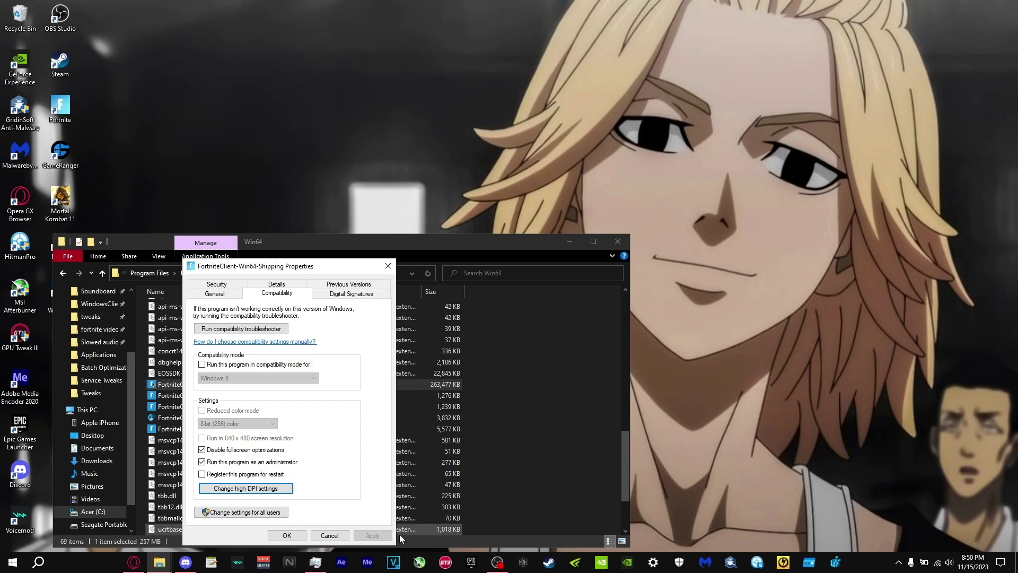
left_click(272, 534)
Review FortniteClient-Win64-Shipping_BE's compatibility and high DPI settings, then cancel without changes.
left_click(202, 399)
right_click(202, 399)
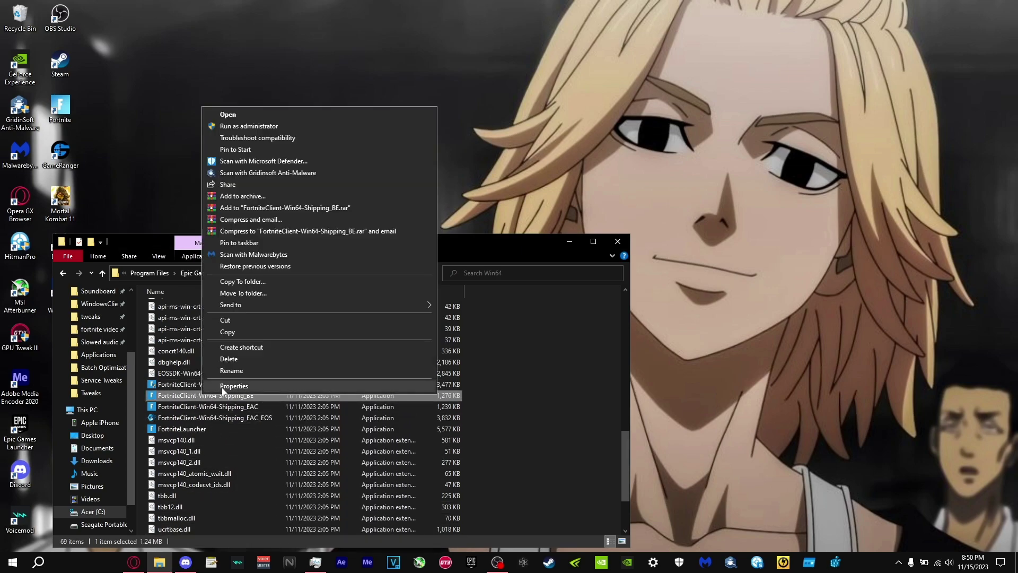
left_click(225, 391)
left_click(293, 294)
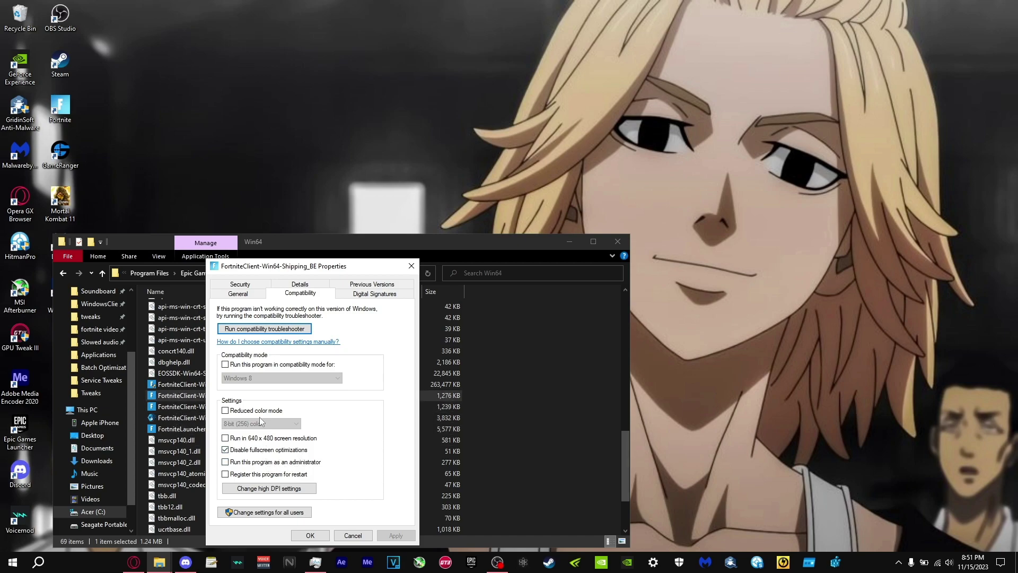
left_click(276, 488)
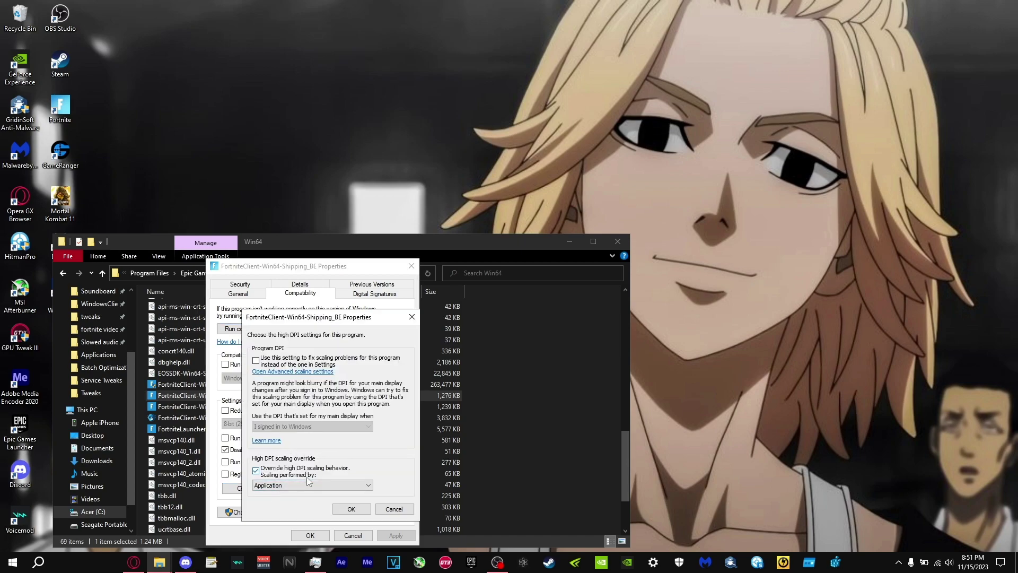
left_click(388, 510)
left_click(353, 535)
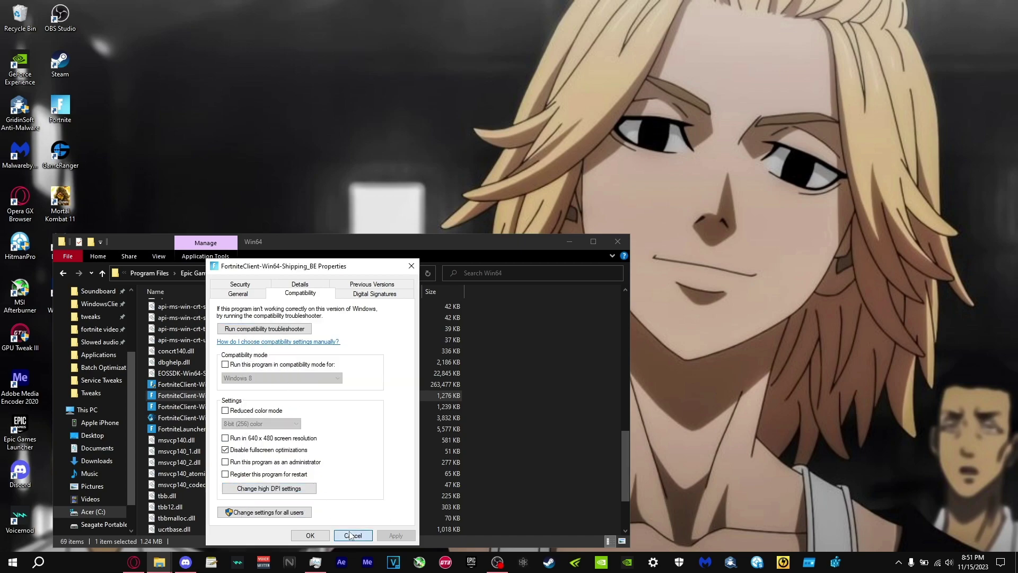
Review FortniteLauncher's compatibility and high DPI settings, then cancel without changes.
left_click(186, 407)
left_click(188, 420)
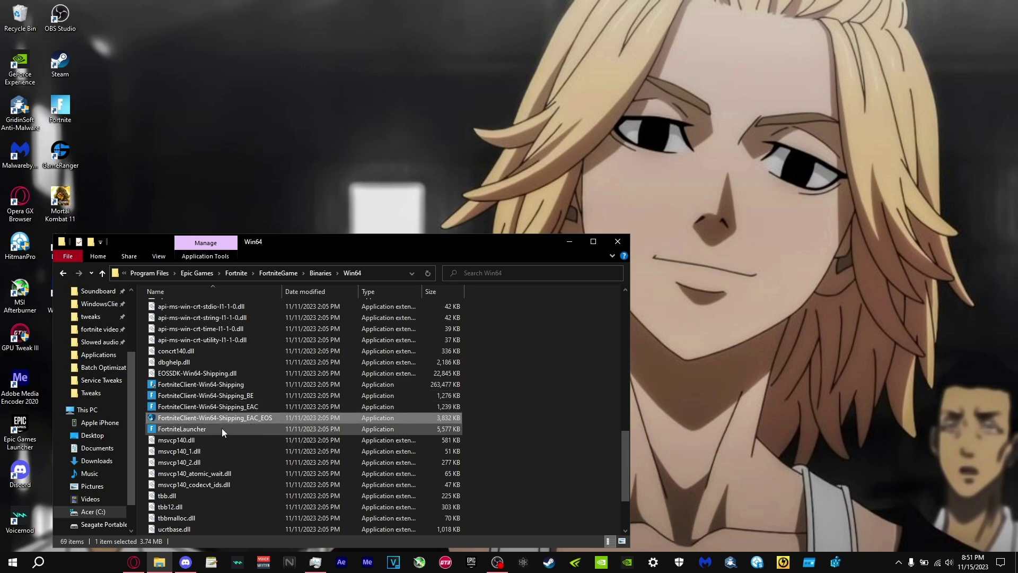
right_click(222, 428)
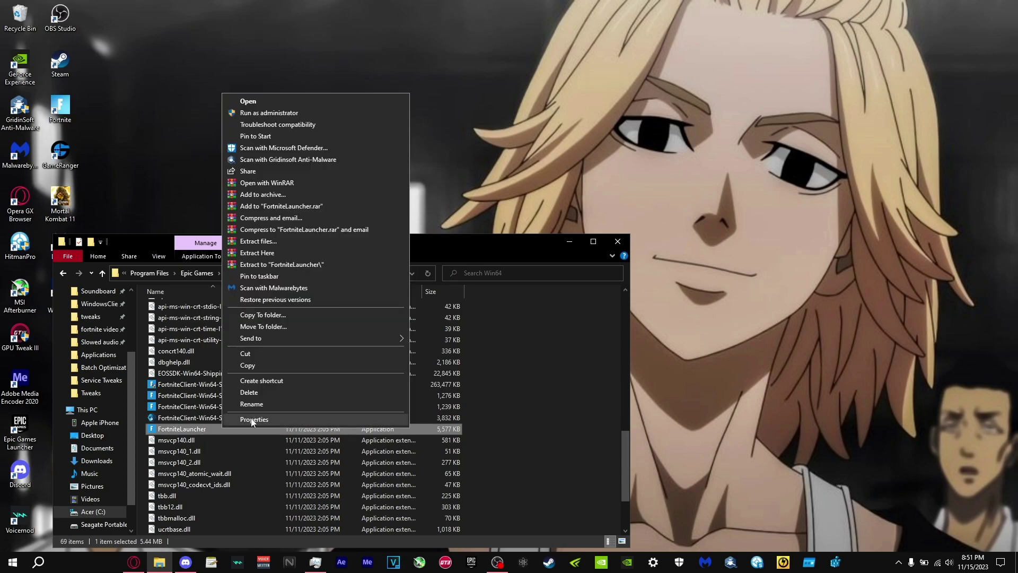
left_click(228, 422)
left_click(311, 297)
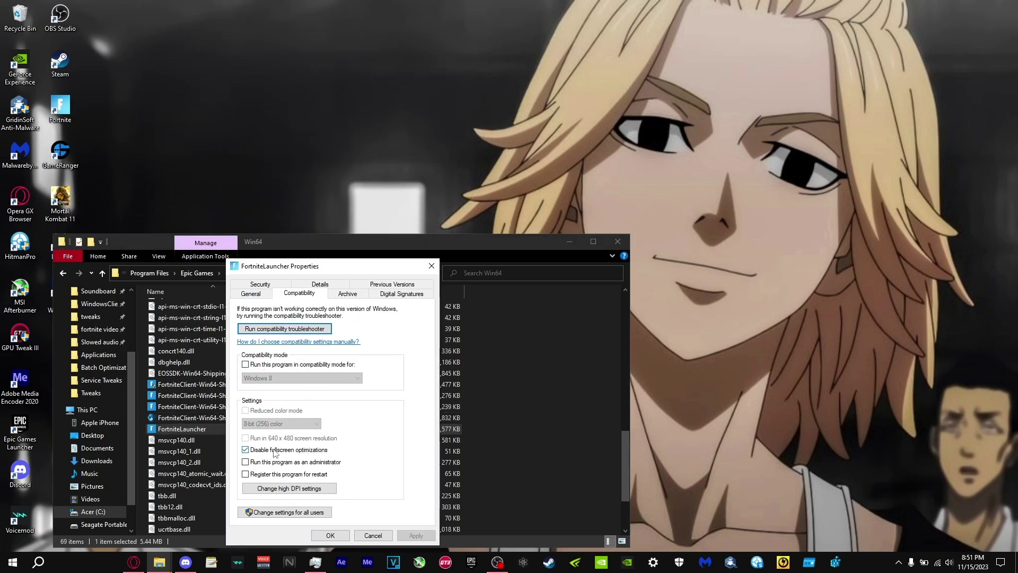
left_click(289, 488)
left_click(404, 509)
left_click(373, 535)
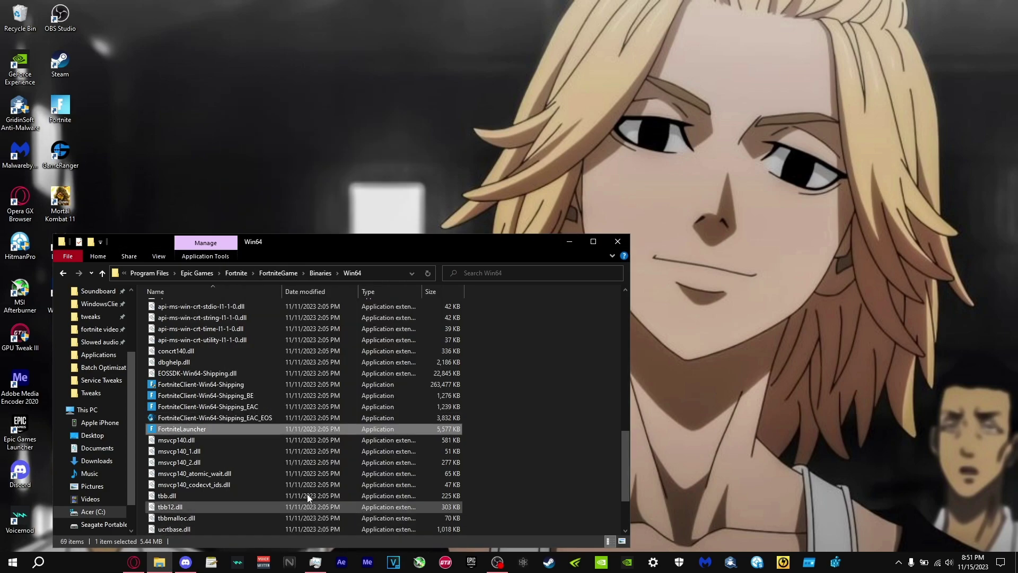
Bring up the compatibility settings of FortniteClient-Win64-Shipping_EAC.
right_click(183, 406)
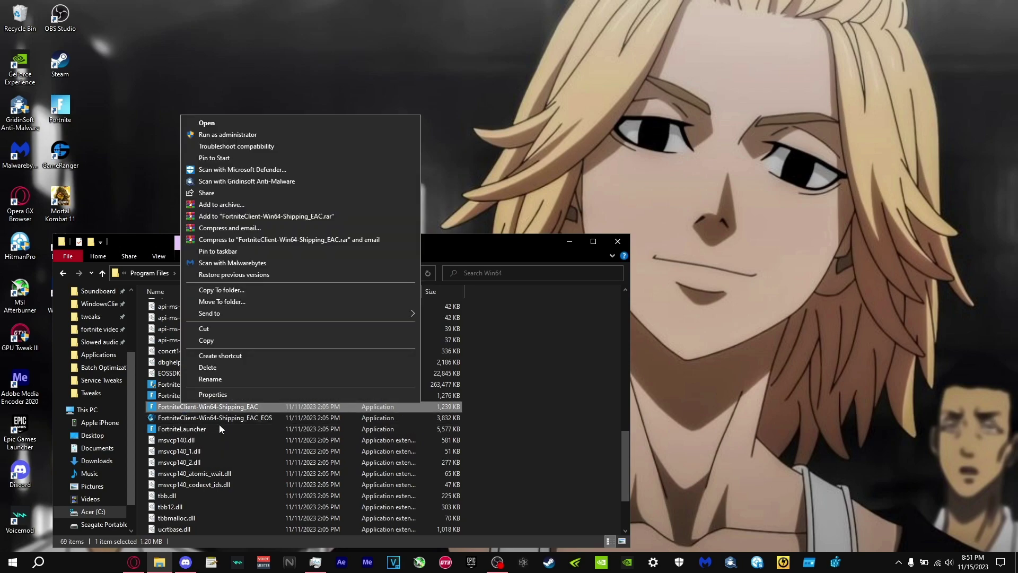
left_click(230, 394)
left_click(280, 293)
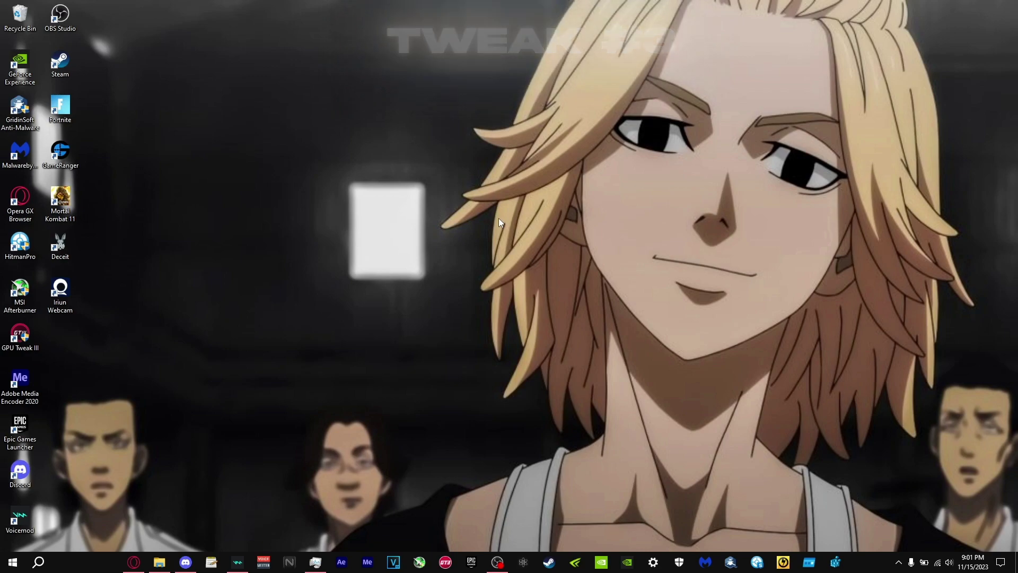
Go to System > Display > Graphics settings in Windows Settings.
left_click(654, 562)
left_click(188, 181)
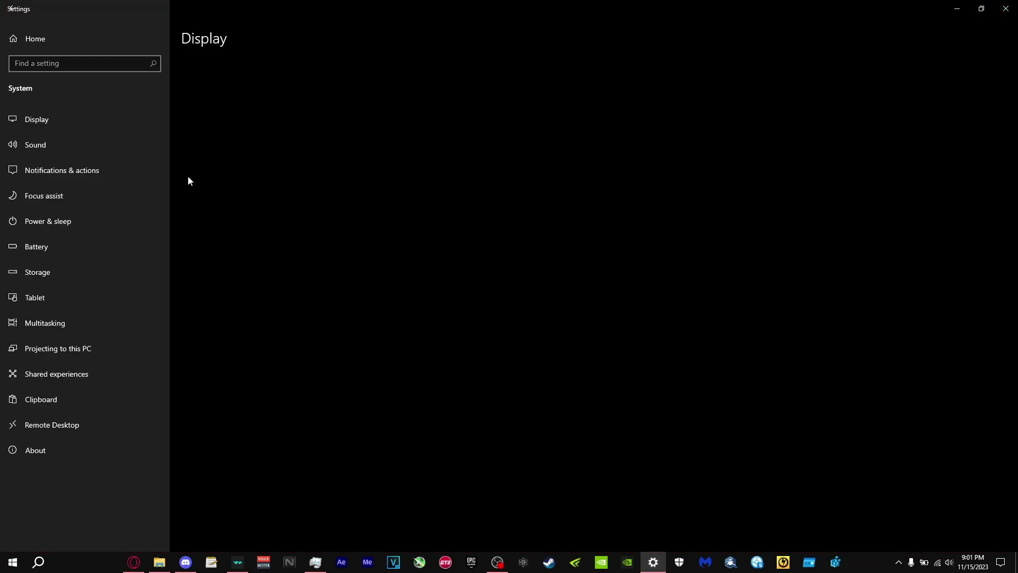
scroll(257, 455, "down", 3)
left_click(210, 505)
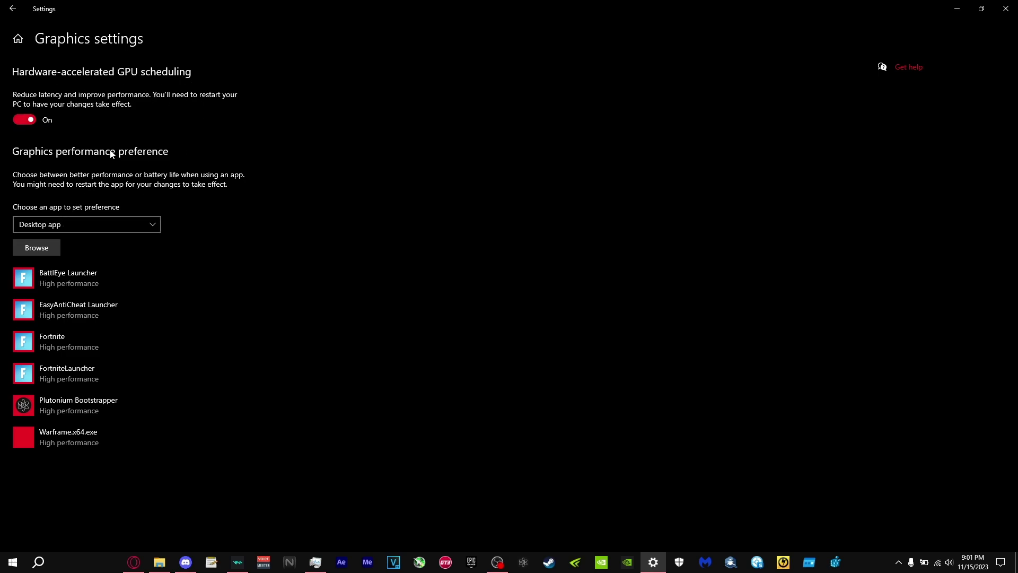
Browse to Epic Games\Fortnite\FortniteGame\Binaries\Win64 and add the Fortnite executable as a desktop app.
left_click(37, 250)
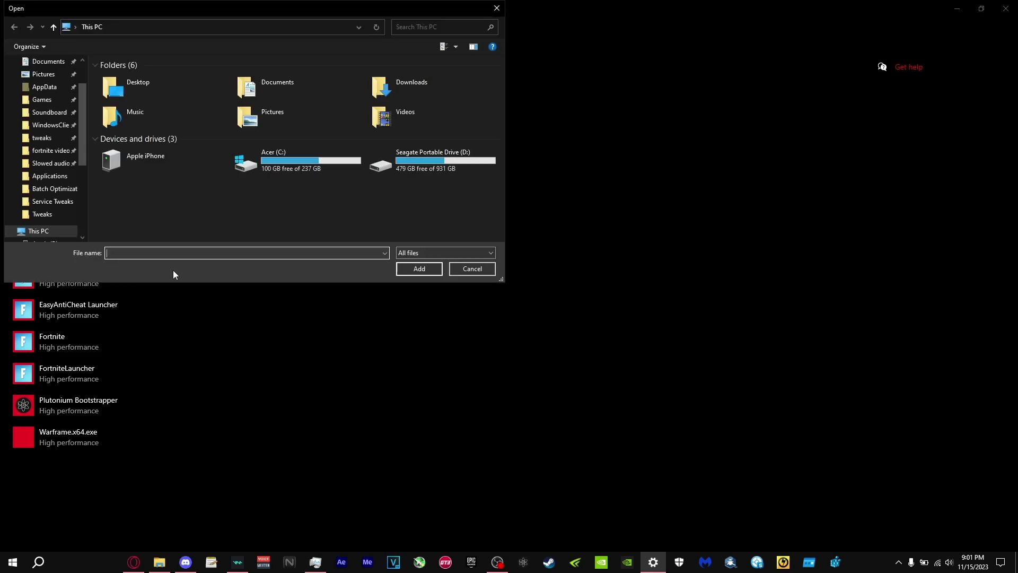
double_click(271, 154)
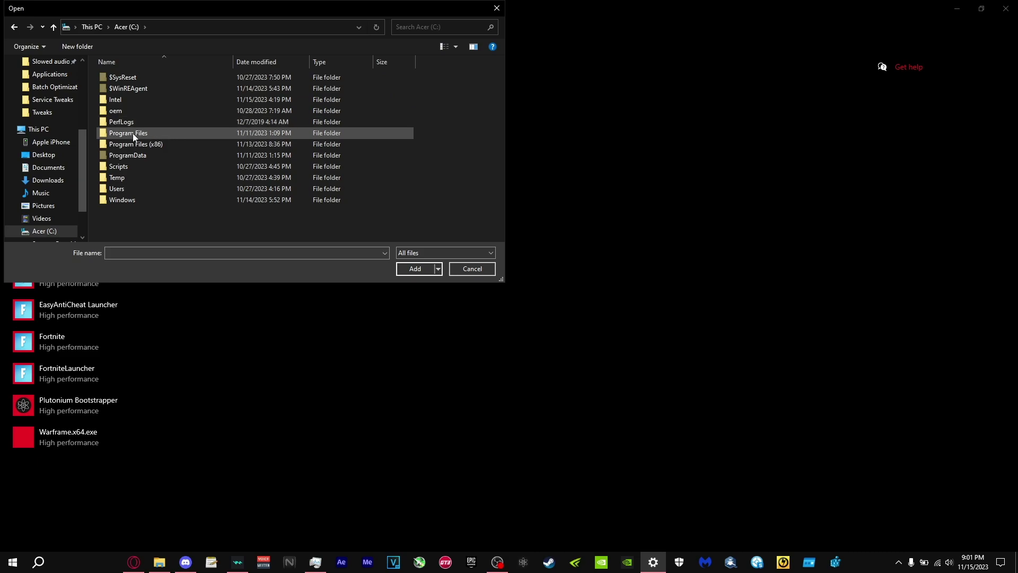
double_click(133, 134)
double_click(125, 123)
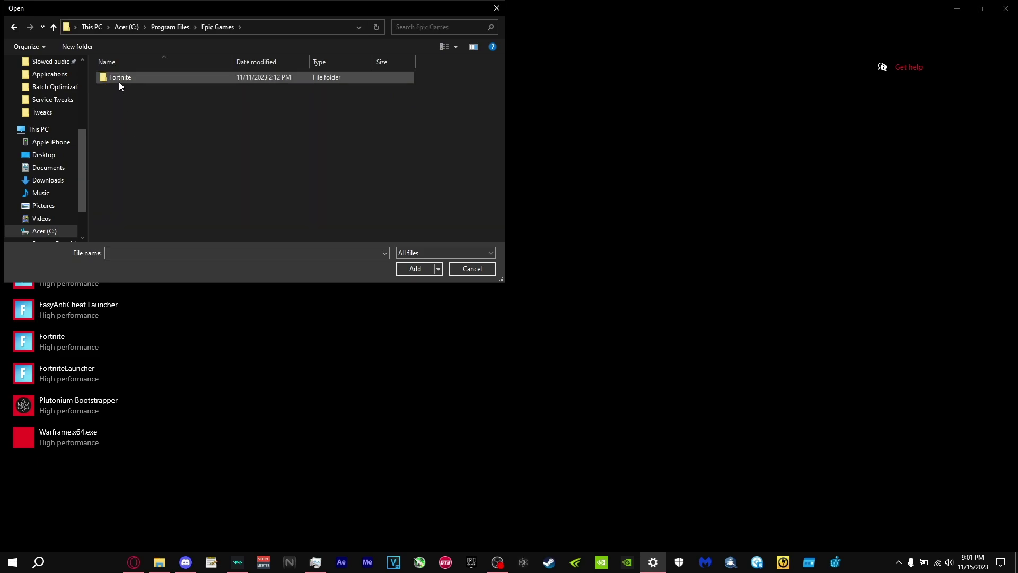
double_click(119, 78)
double_click(114, 110)
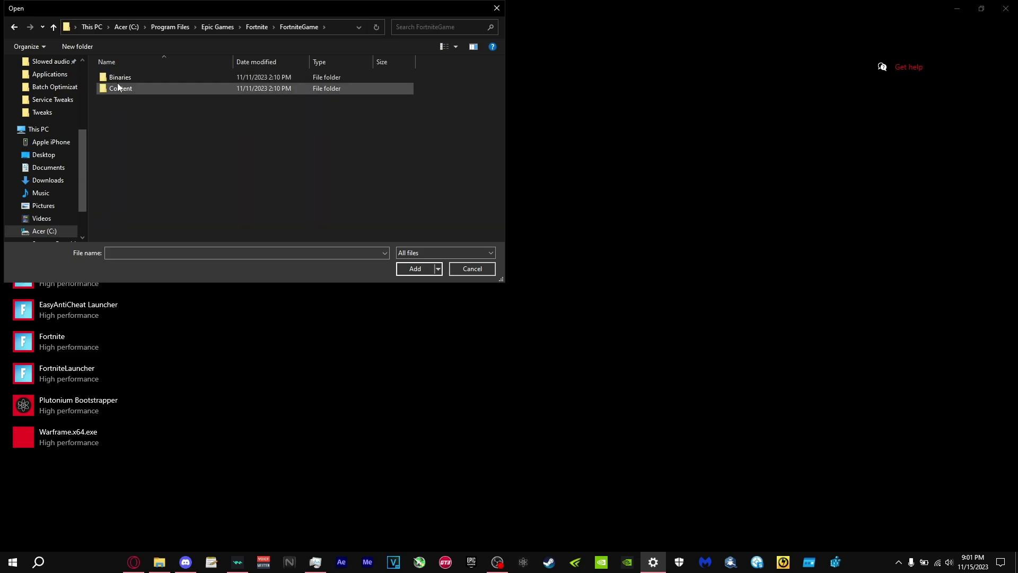
double_click(117, 81)
double_click(116, 91)
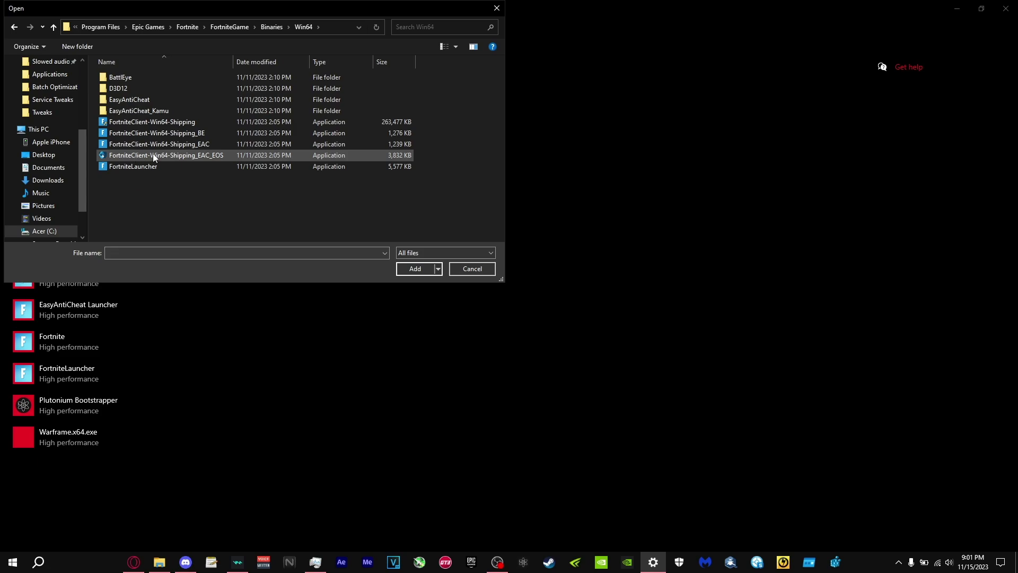
double_click(136, 165)
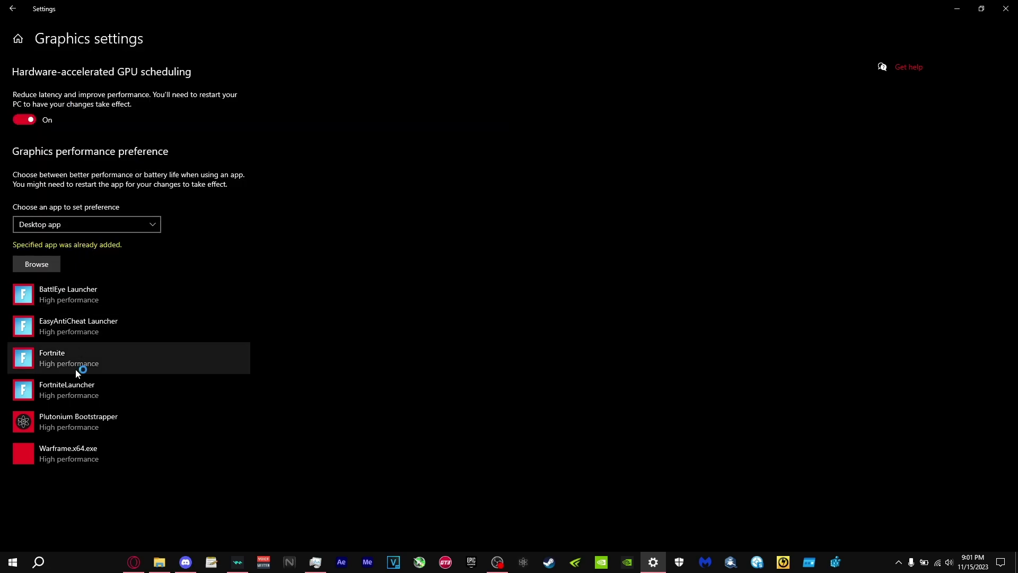
Check Fortnite's graphics preference is High performance on the GeForce GTX 1650, then cancel.
left_click(73, 358)
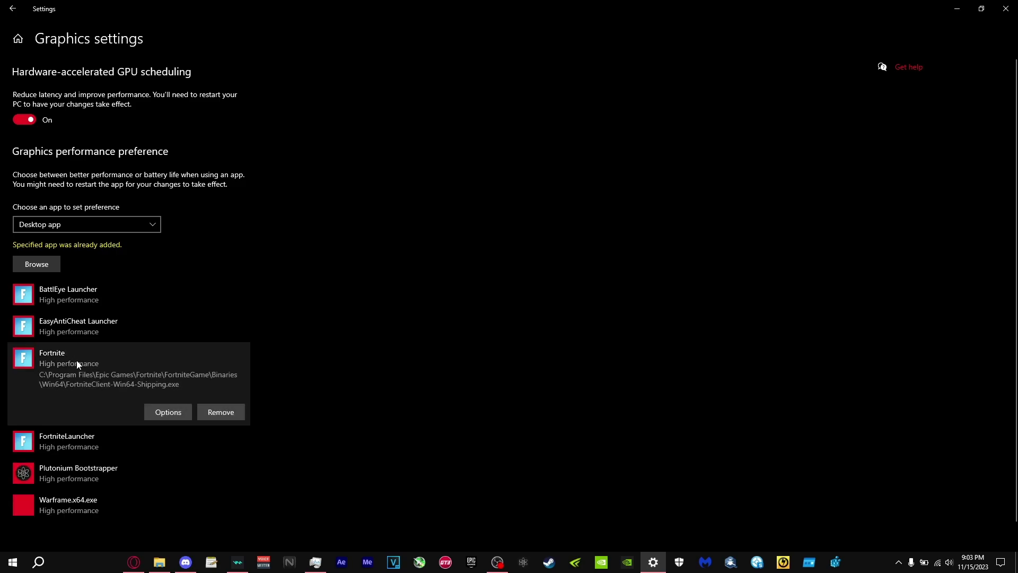
left_click(168, 412)
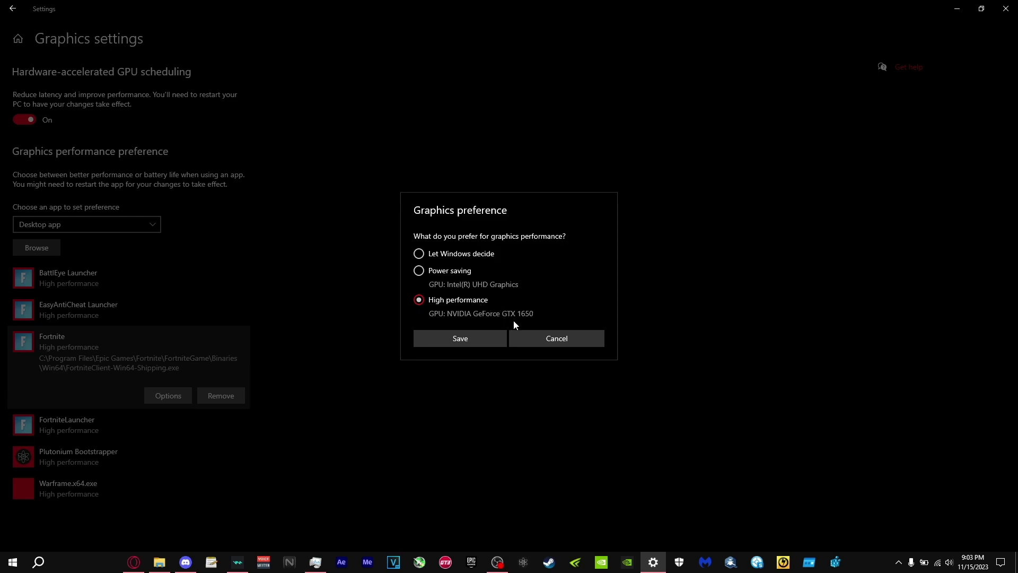
left_click(548, 339)
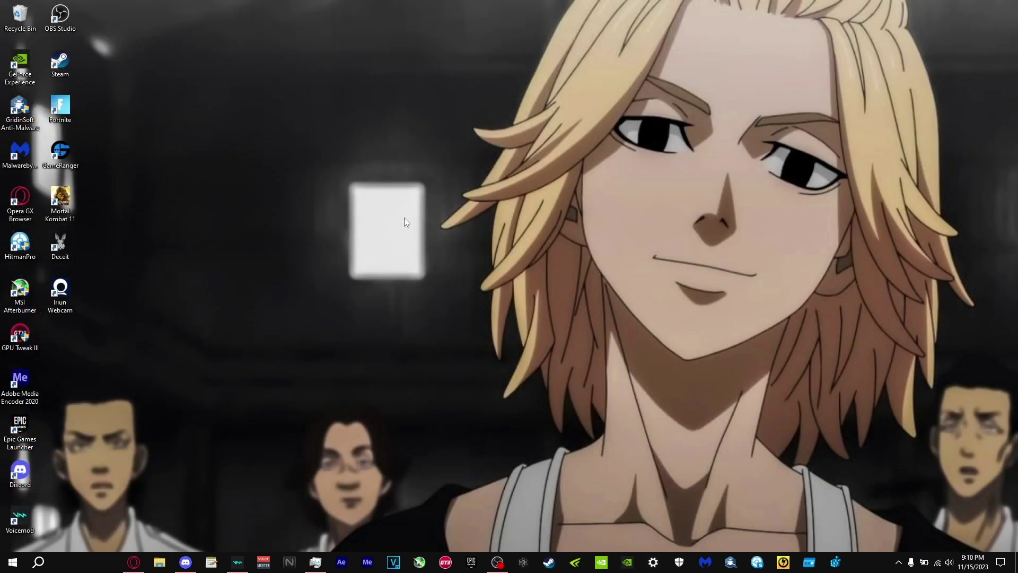
Search Windows for 'reg' to bring up Registry Editor.
left_click(38, 561)
type("re")
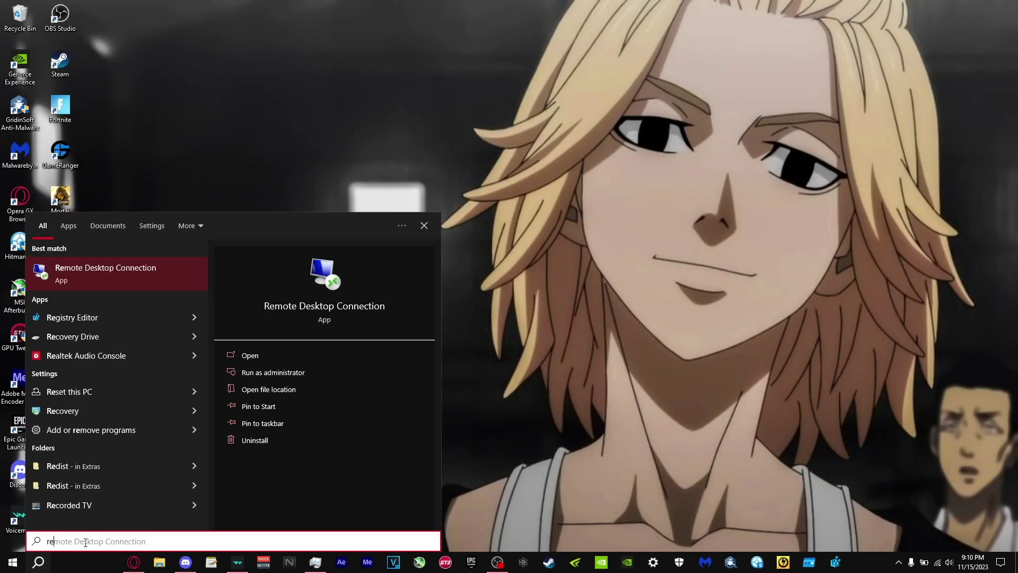
type("g")
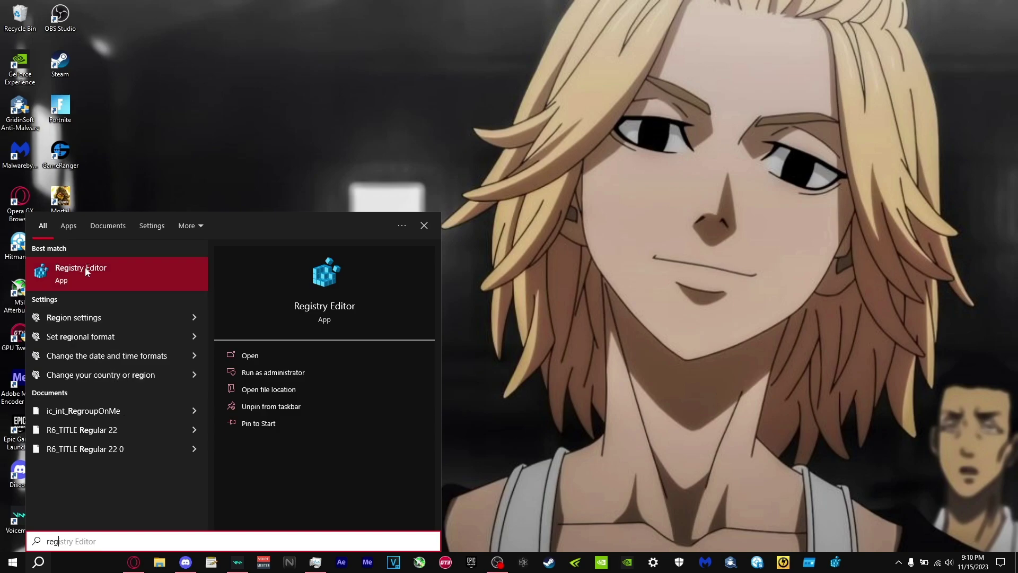
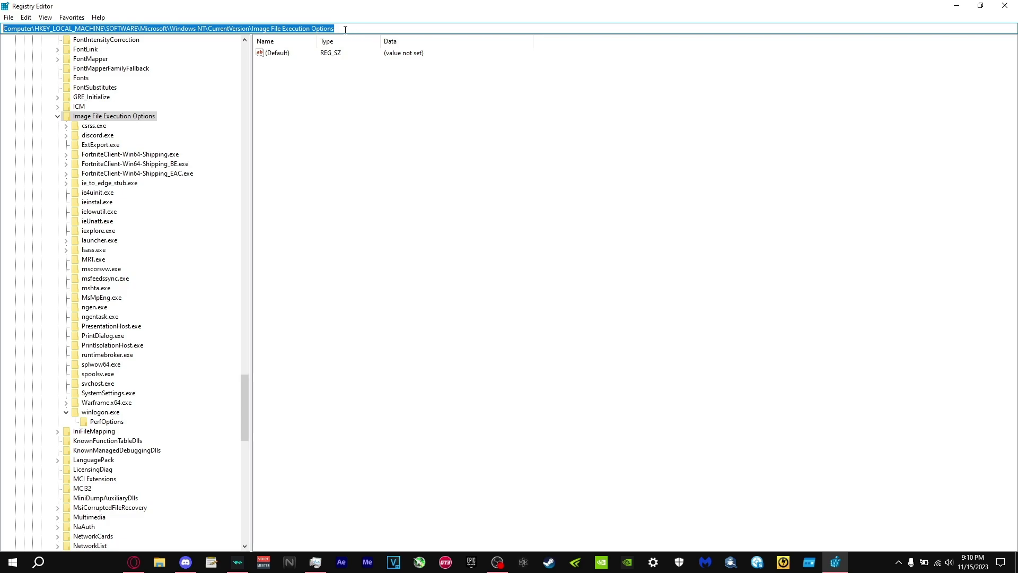
Select the Image File Execution Options key path and browse File Explorer into C:\Program Files.
mouse_move(345, 29)
left_mouse_down()
mouse_move(1, 15)
mouse_move(15, 28)
mouse_move(337, 29)
left_mouse_up()
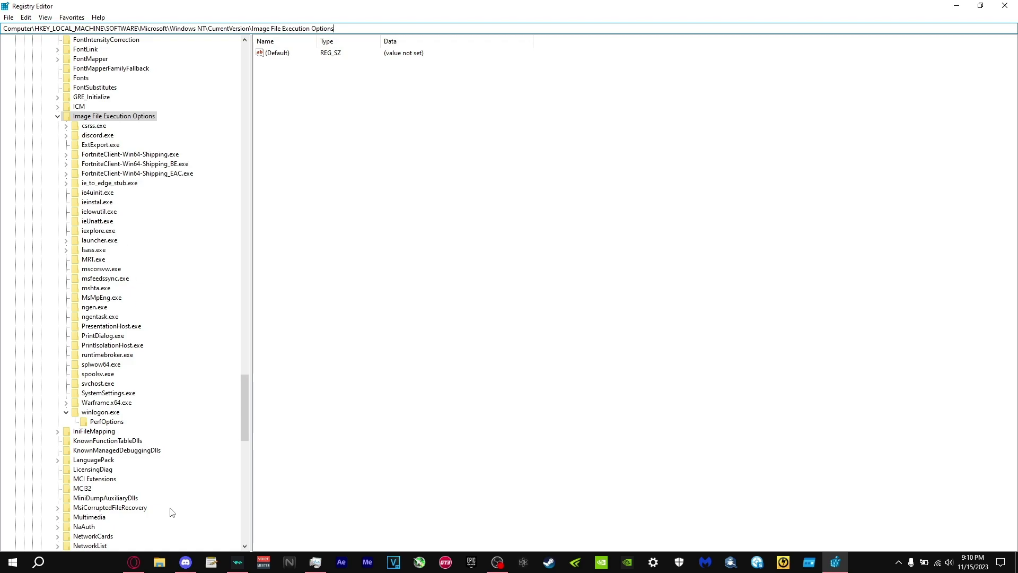
left_click(159, 563)
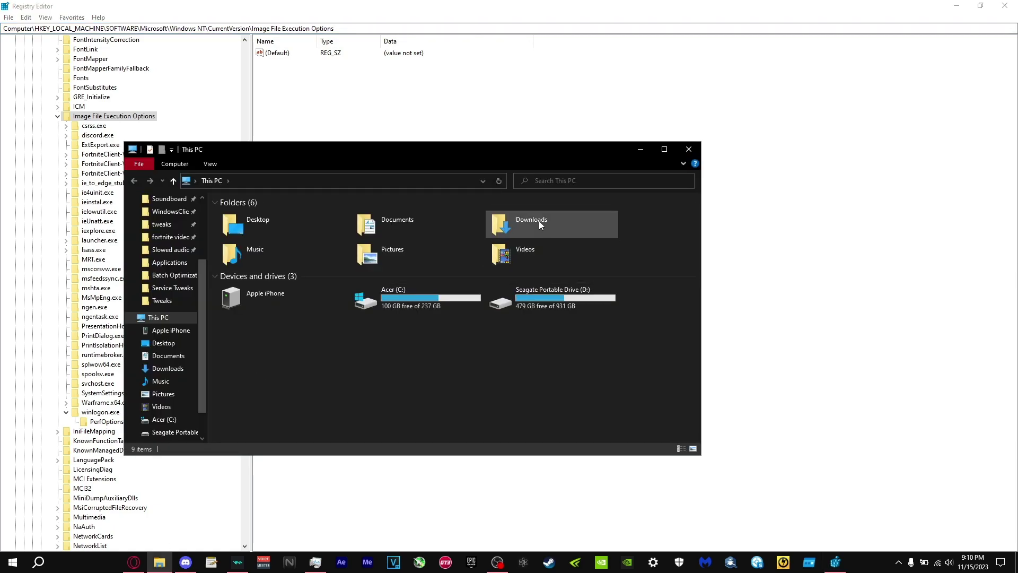
double_click(396, 300)
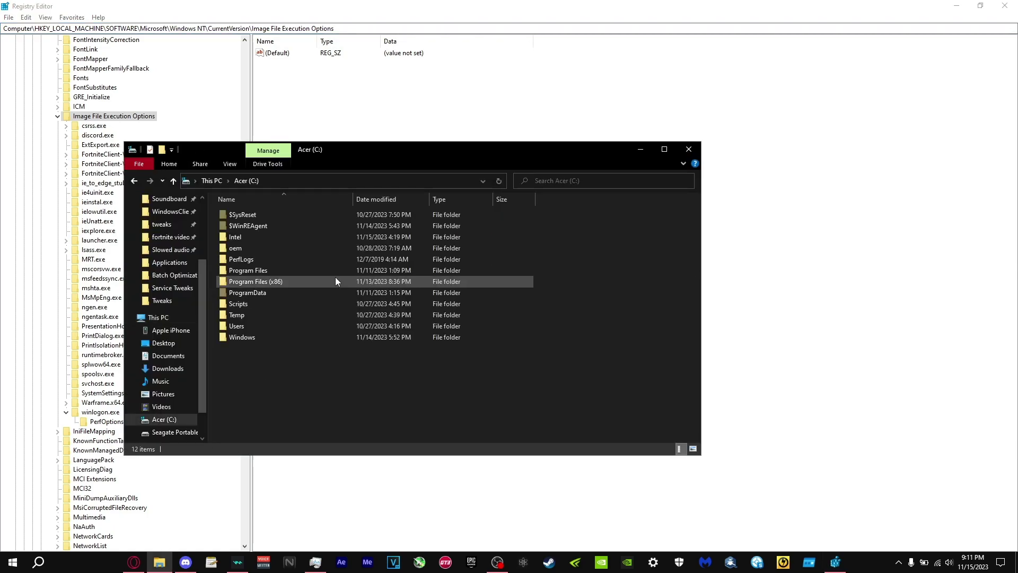
double_click(263, 272)
Navigate through Epic Games\Fortnite\FortniteGame\Binaries into the Win64 folder.
double_click(254, 261)
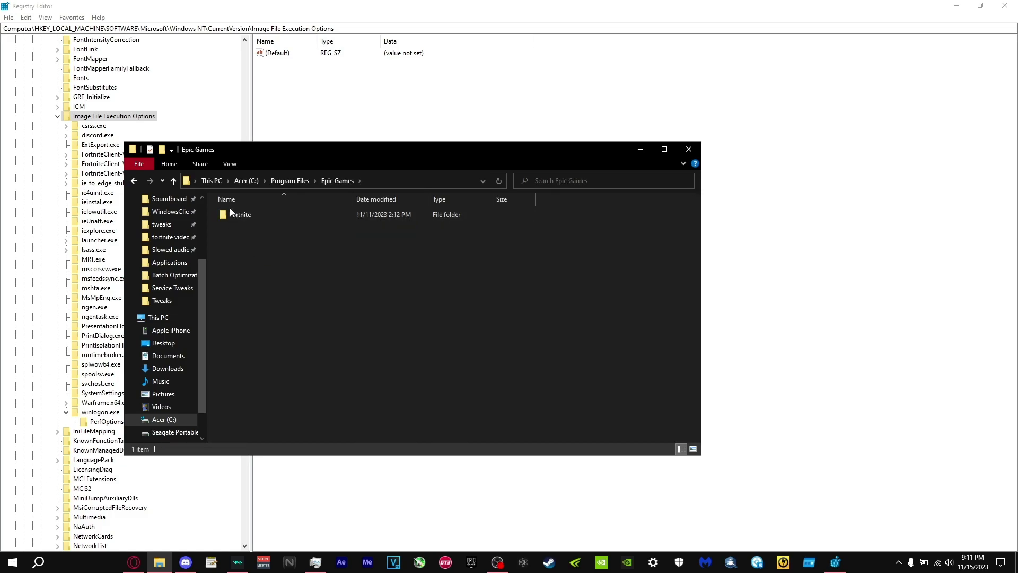
left_click(231, 216)
double_click(231, 214)
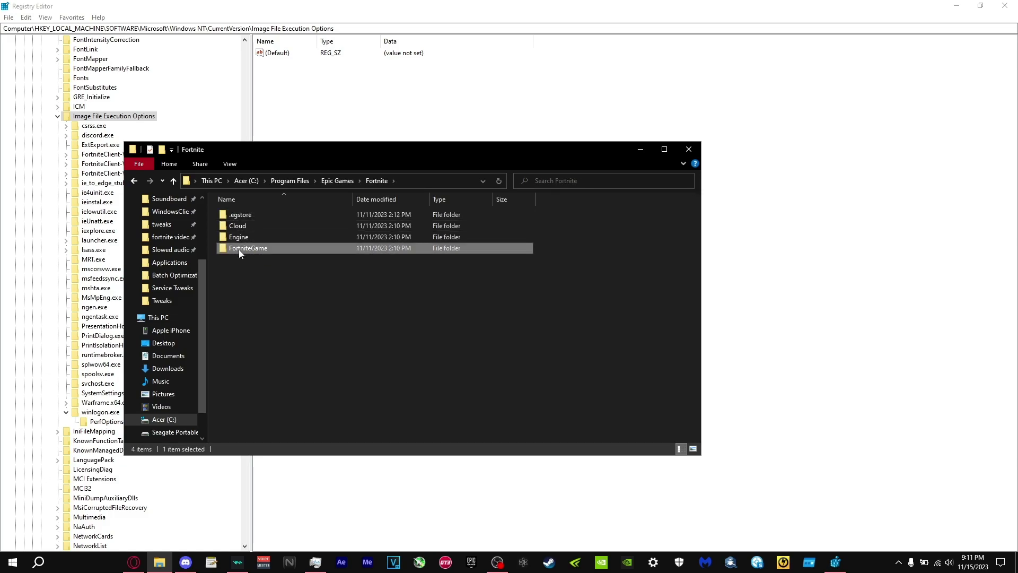
double_click(239, 249)
double_click(247, 214)
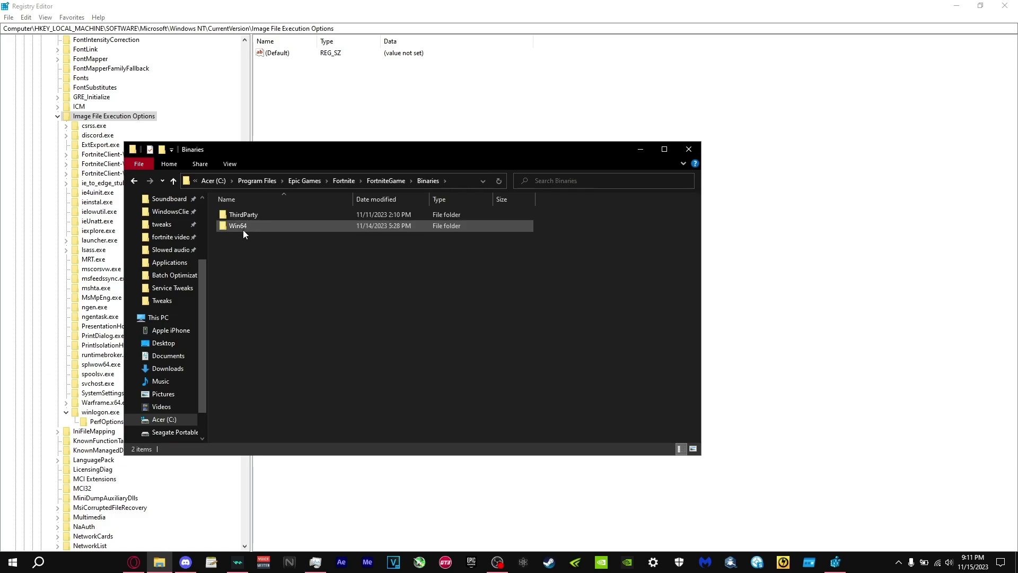
double_click(238, 226)
Put FortniteClient-Win64-Shipping into rename mode so its file name is highlighted for copying.
scroll(289, 313, "down", 15)
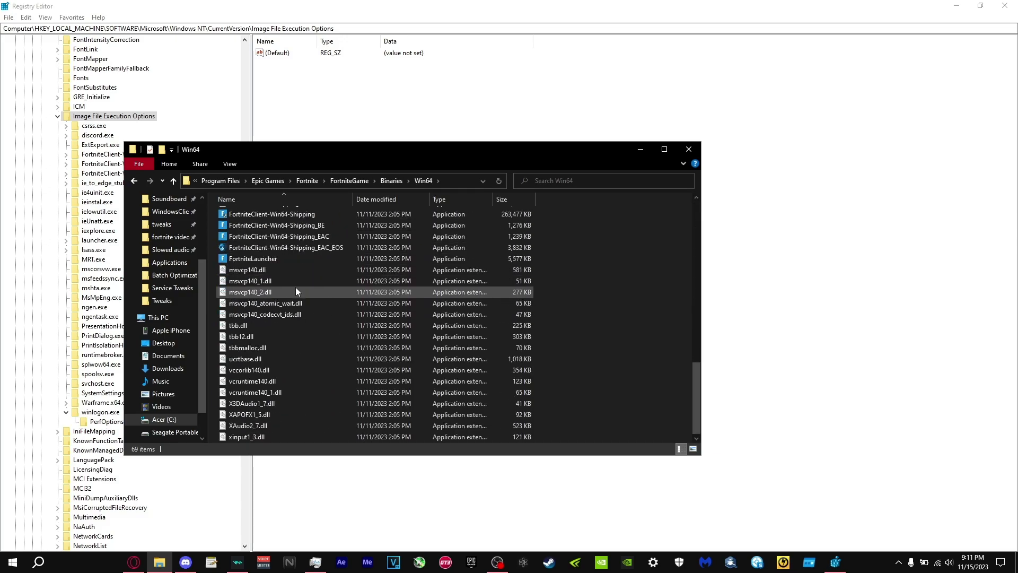
scroll(294, 282, "up", 2)
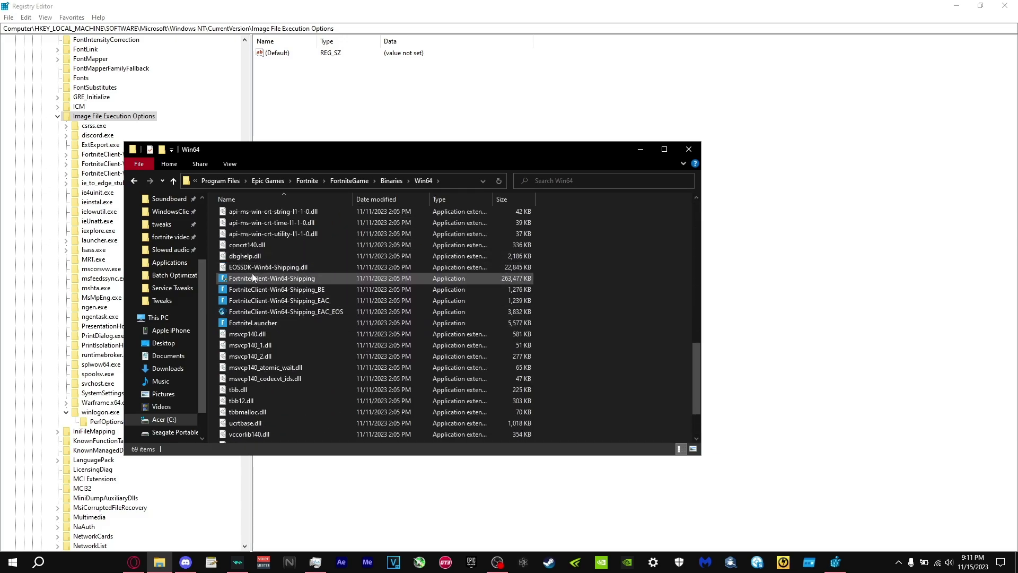
left_click(236, 278)
right_click(236, 281)
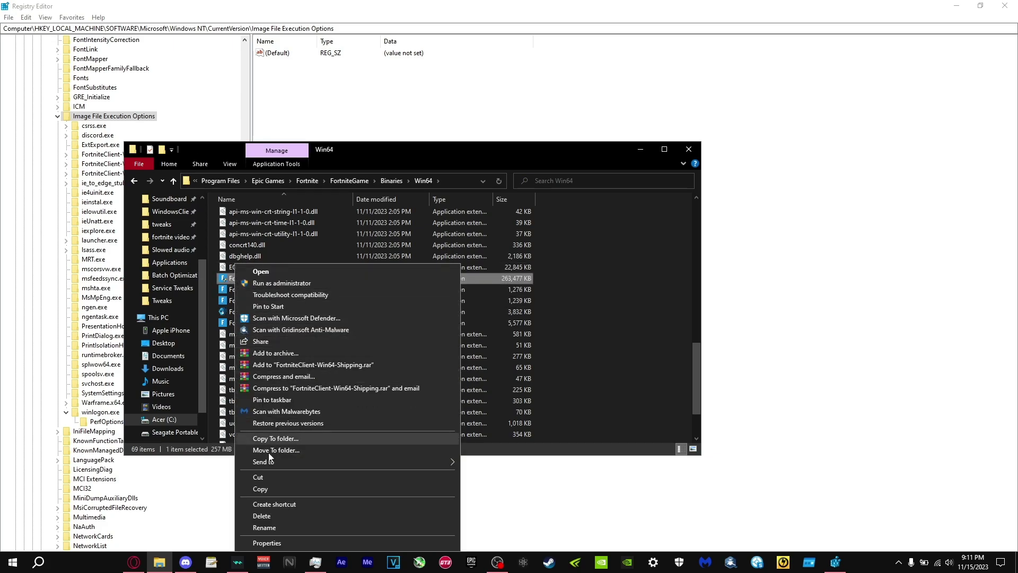
left_click(267, 524)
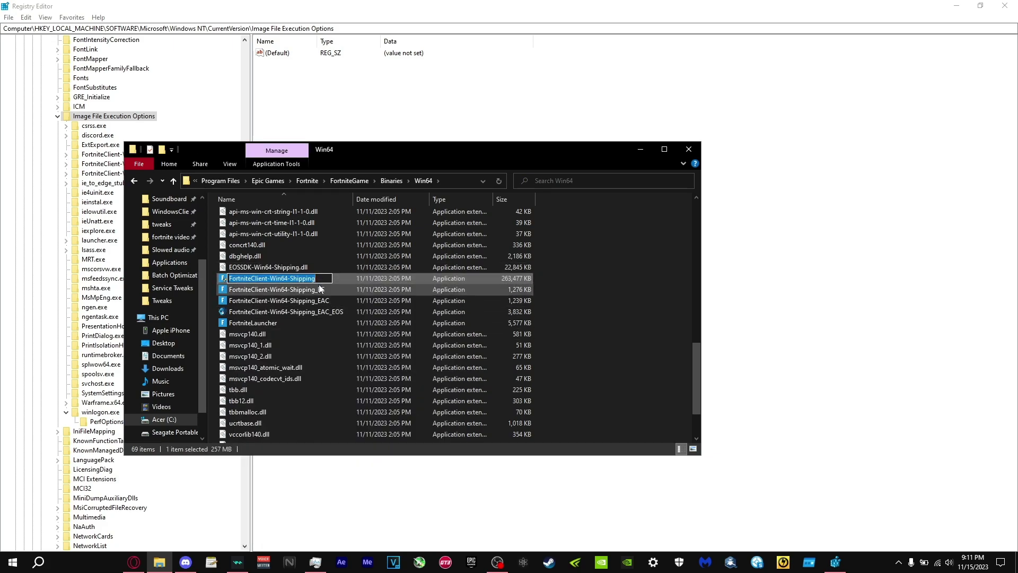
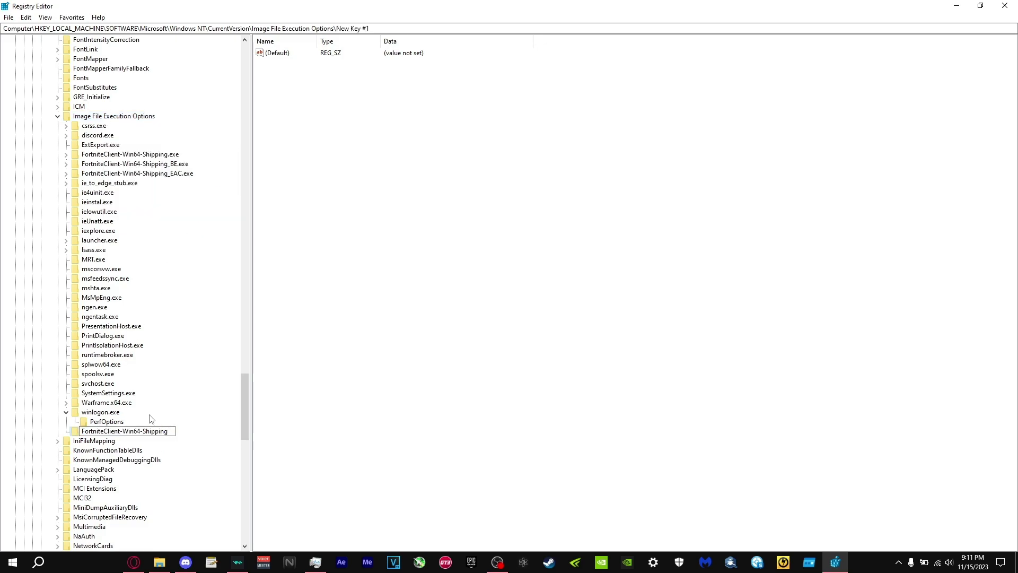
Try naming the new key with '.exe' and dismiss the 'already exists' error.
type(".exe")
key("Return")
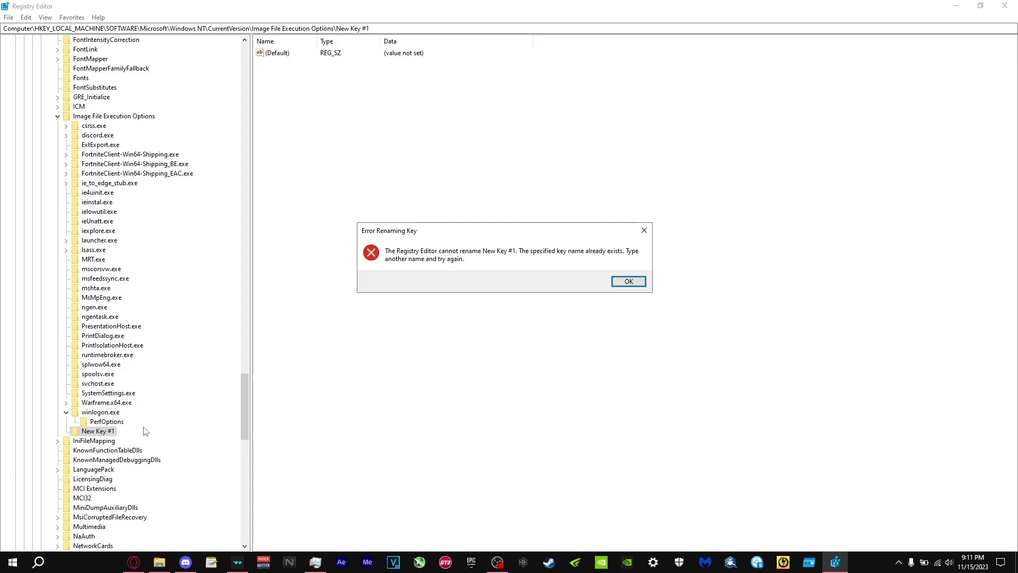
left_click(630, 282)
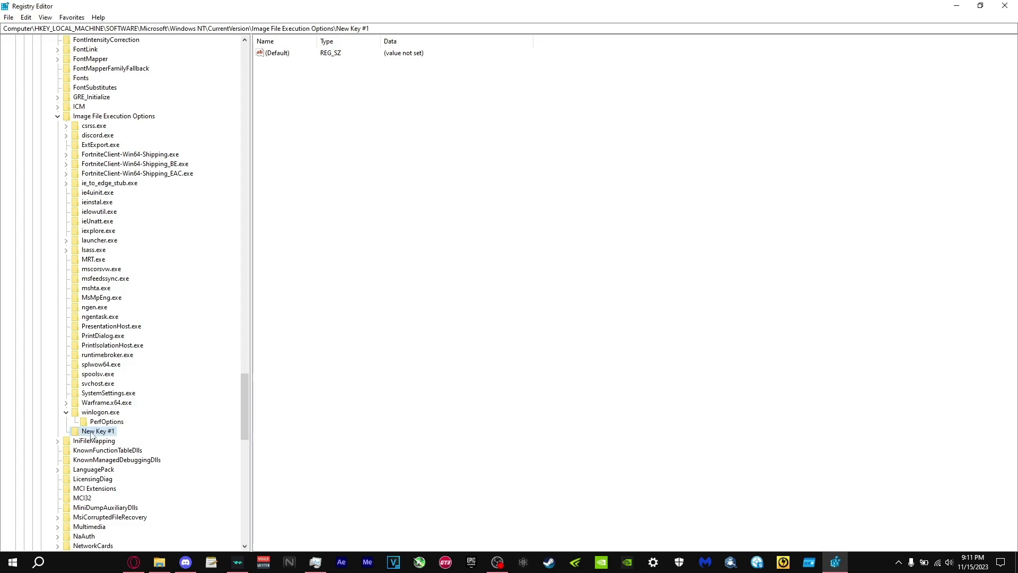
Delete New Key #1 and select the existing FortniteClient-Win64-Shipping.exe key.
key("Delete")
left_click(566, 279)
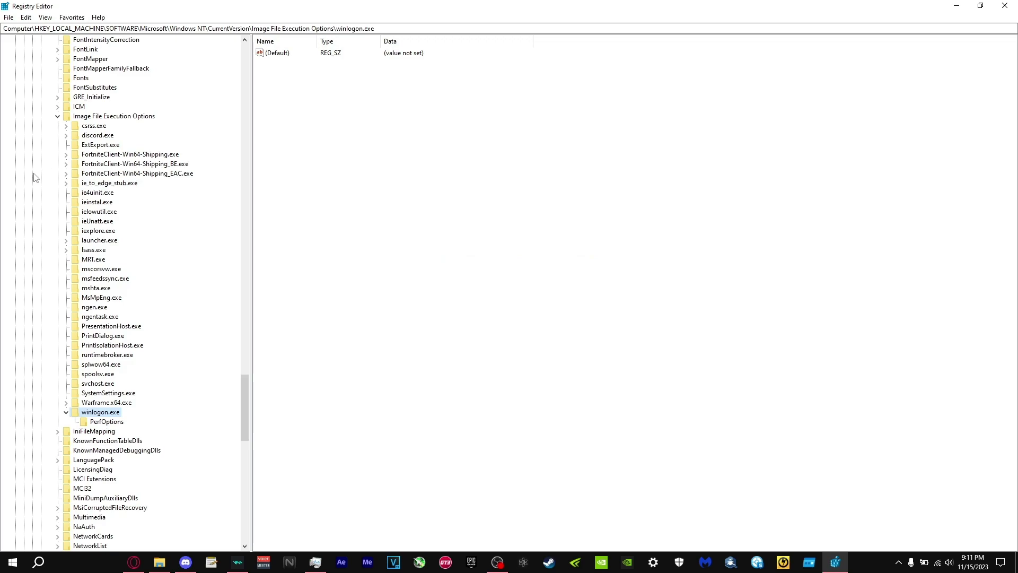
left_click(94, 177)
left_click(97, 157)
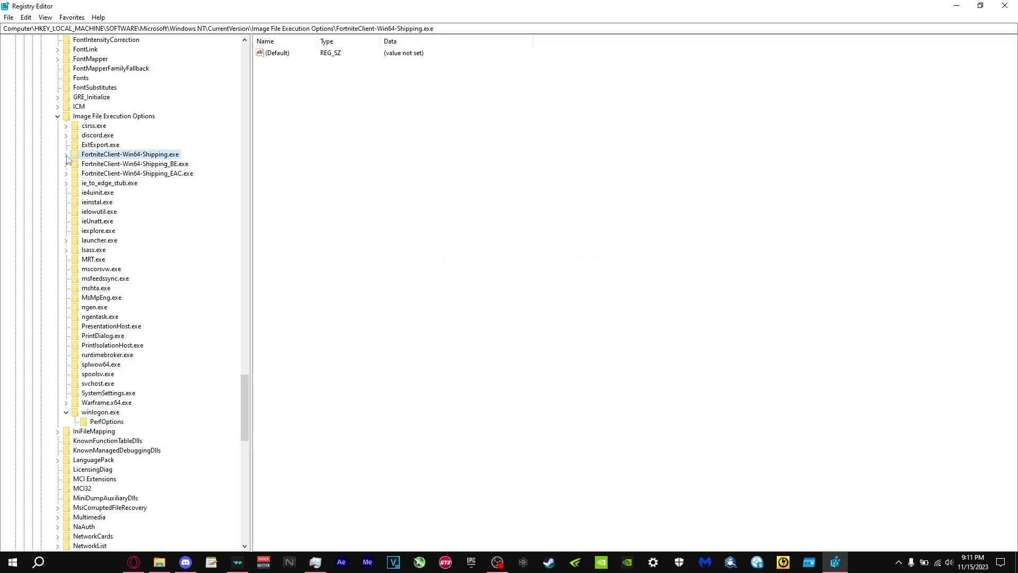
Expand FortniteClient-Win64-Shipping.exe and check that PerfOptions holds CpuPriorityClass as REG_DWORD 3.
left_click(66, 155)
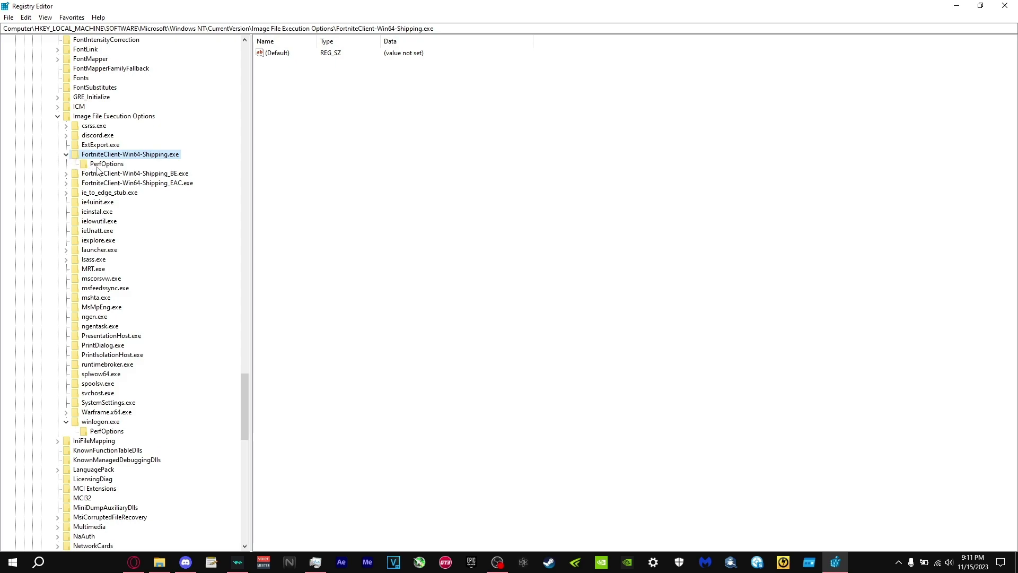
right_click(116, 156)
mouse_move(159, 175)
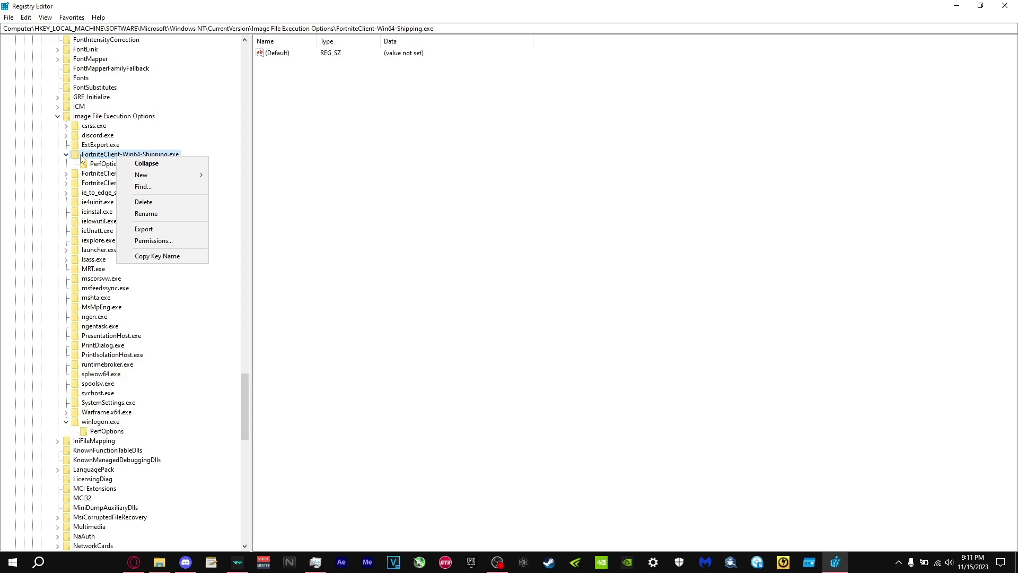
left_click(28, 173)
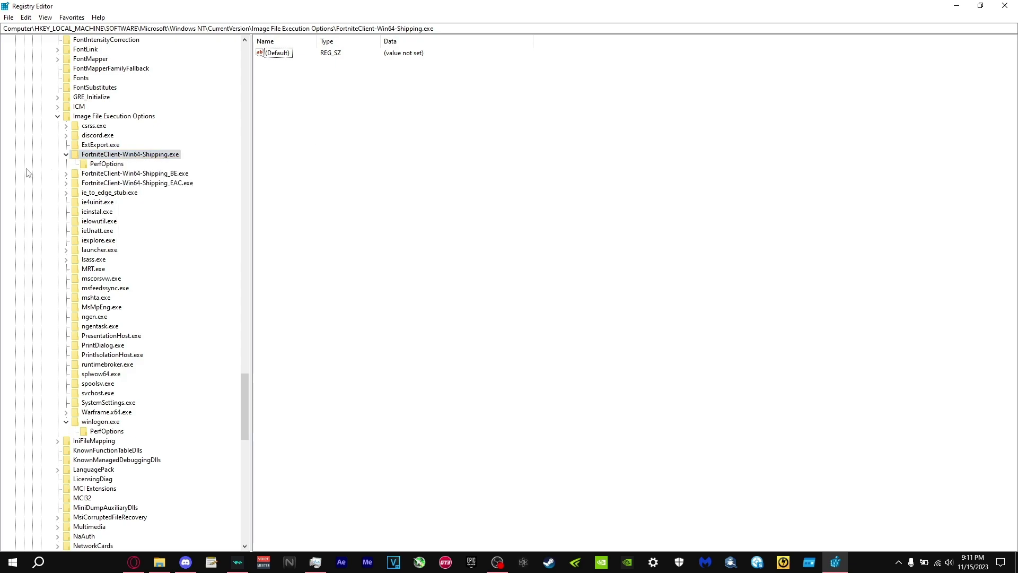
left_click(105, 165)
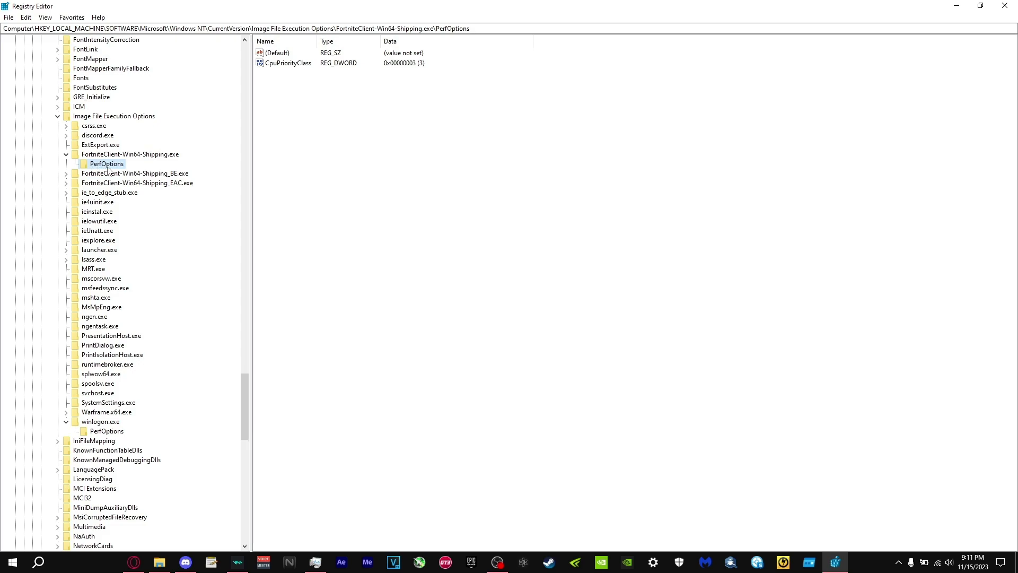
right_click(355, 121)
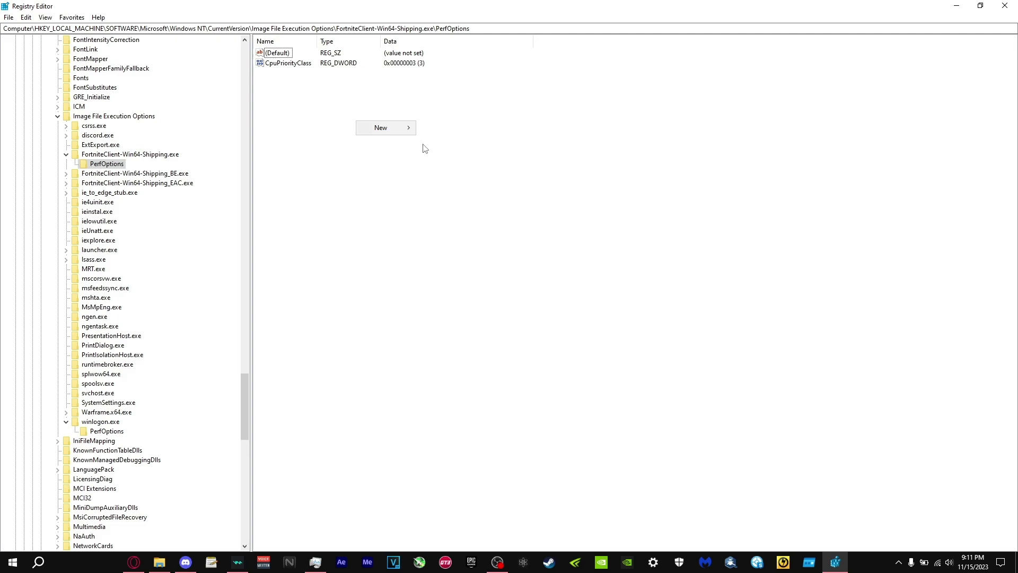
mouse_move(403, 128)
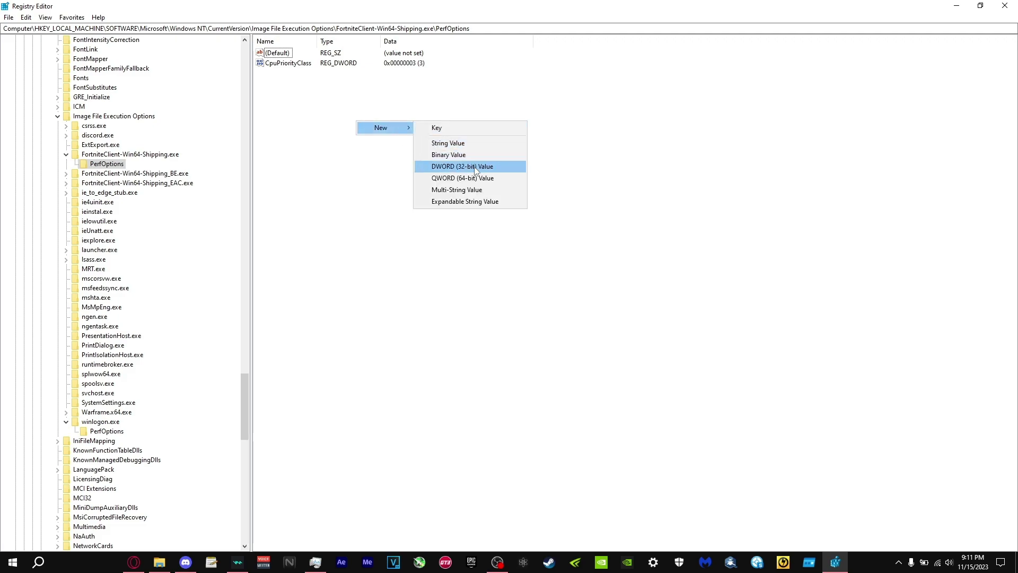
left_click(288, 147)
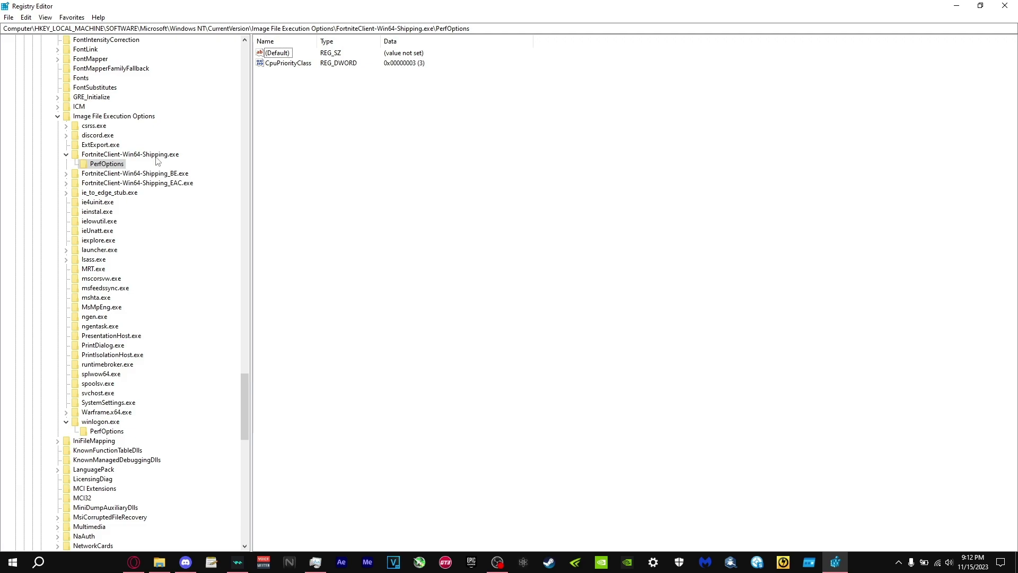
Show the Epic Games\Fortnite\FortniteGame\Binaries\Win64 folder in File Explorer.
left_click(160, 562)
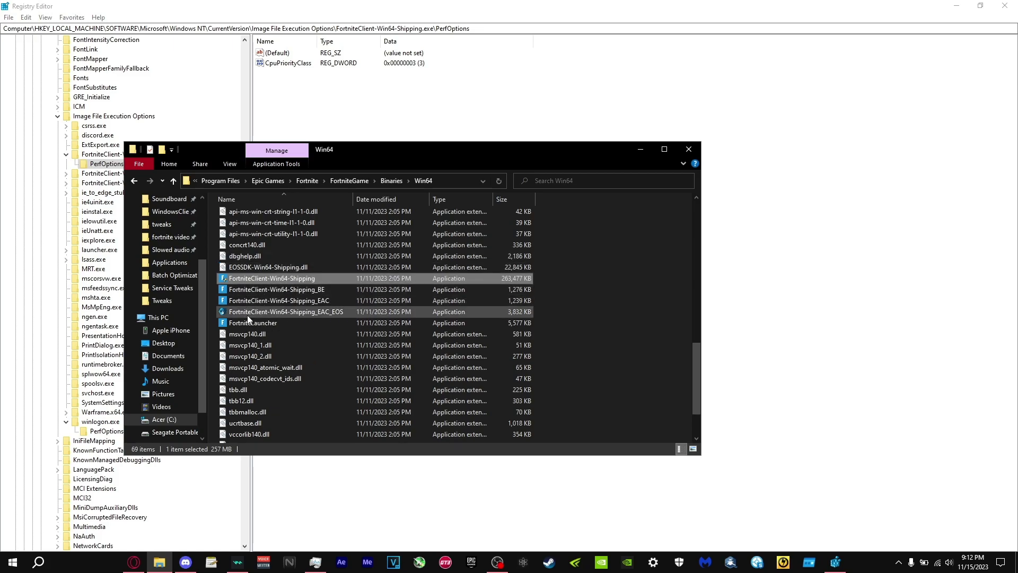
mouse_move(266, 312)
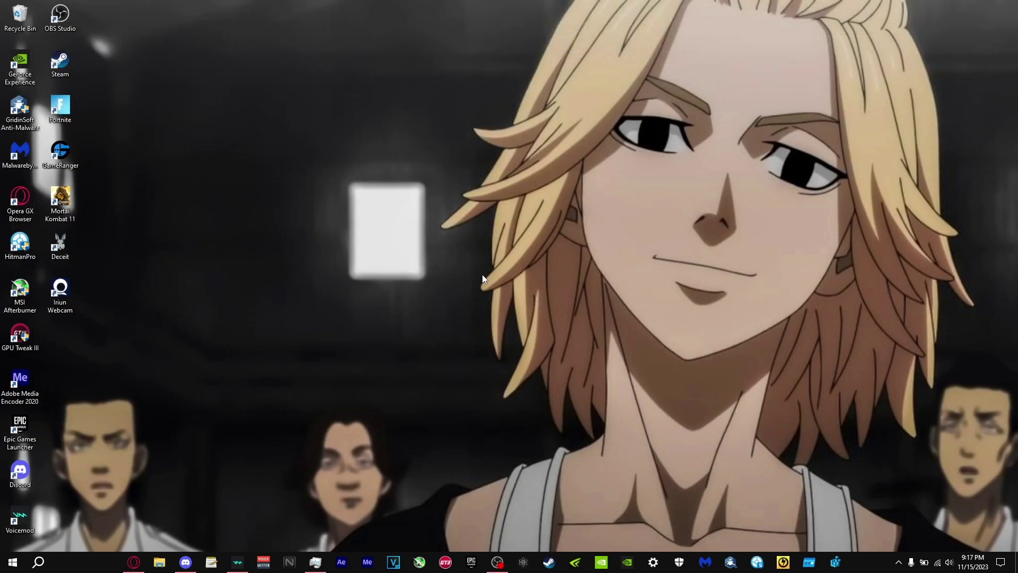
Search Windows for 'system con' to find System Configuration.
left_click(38, 563)
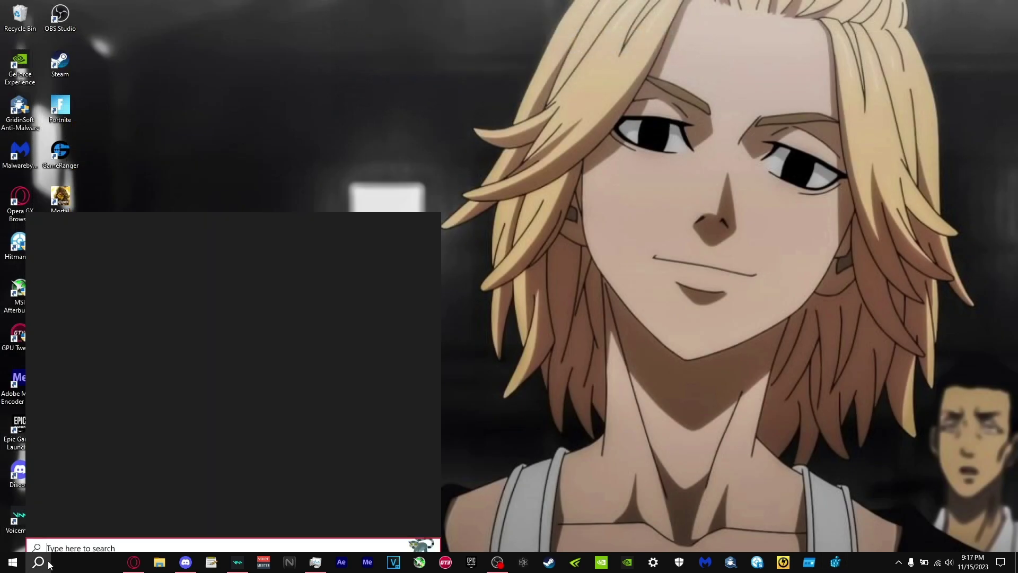
type("system con")
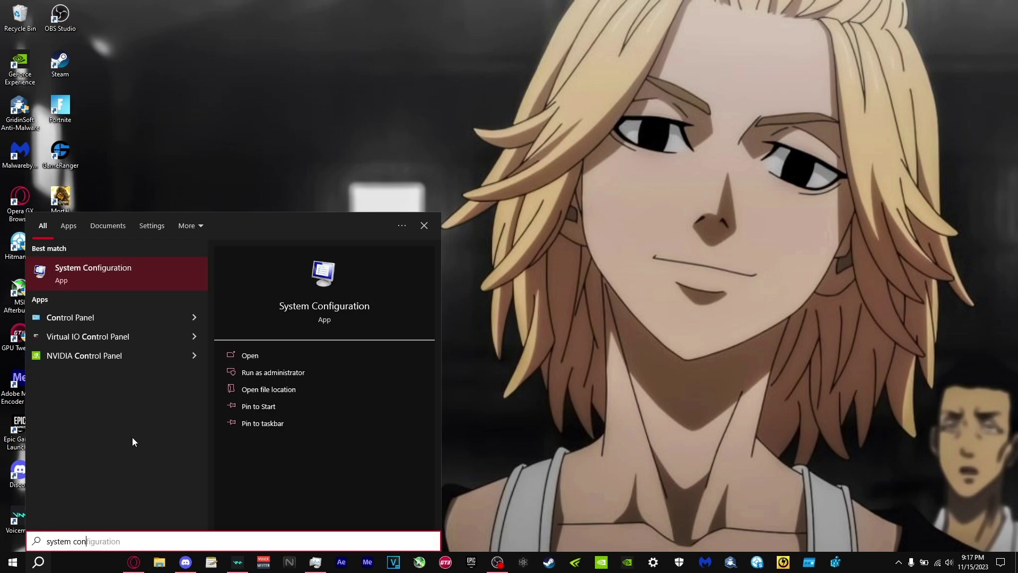
Launch System Configuration and open the Boot tab's Advanced options.
left_click(105, 281)
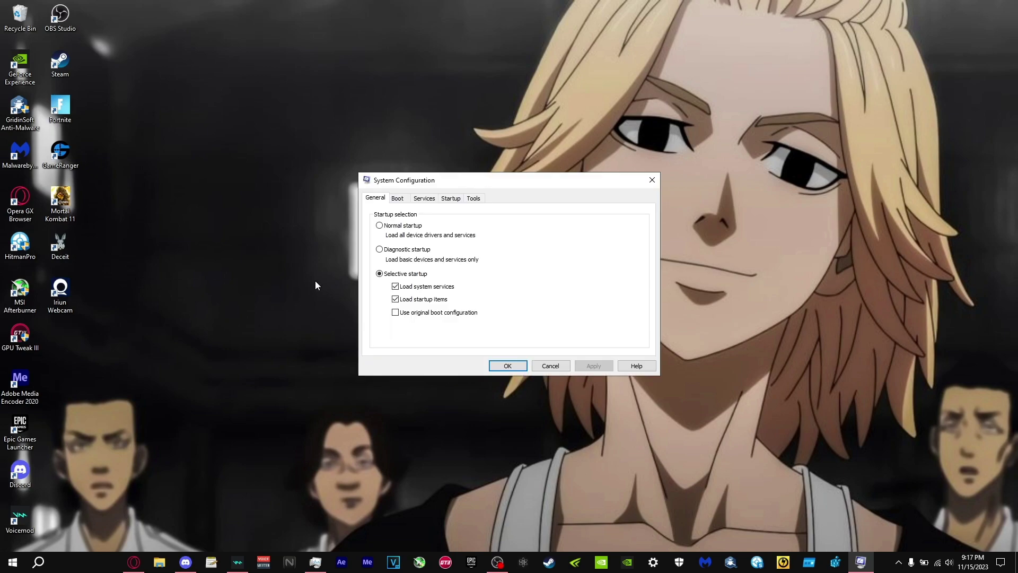
left_click(399, 199)
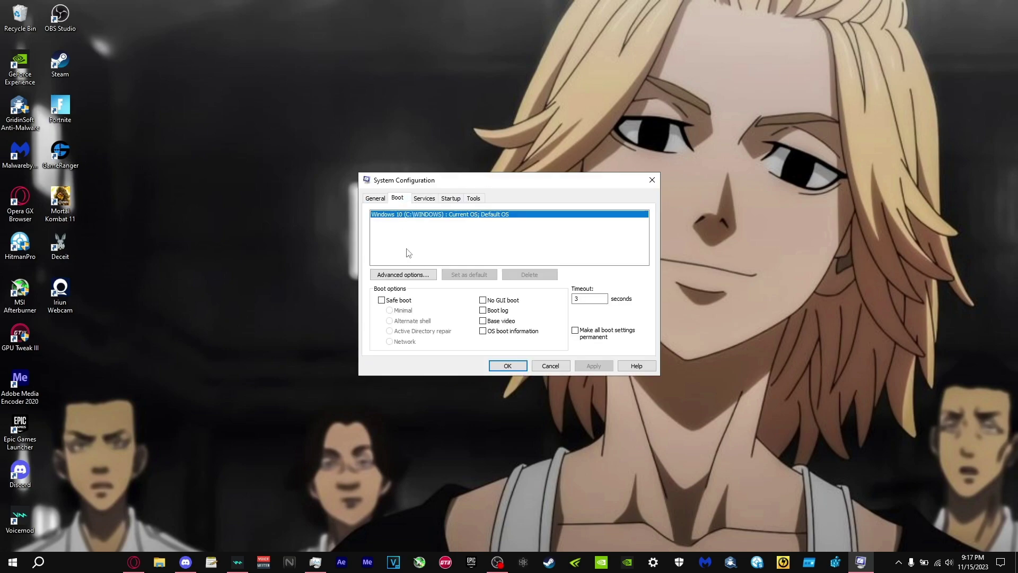
left_click(409, 276)
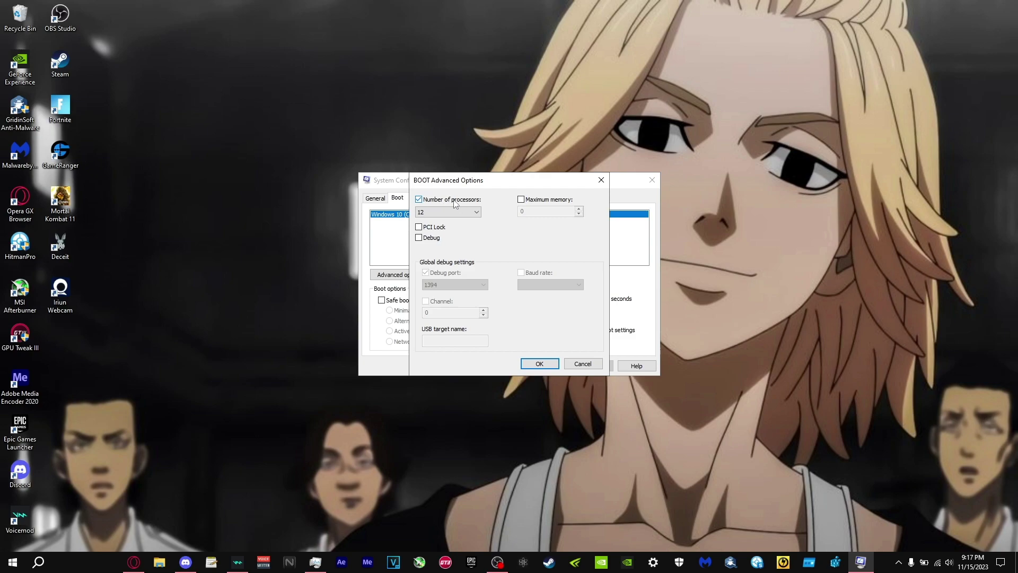
Confirm Number of processors stays enabled at 12, then cancel both dialogs.
left_click(419, 200)
left_click(418, 199)
left_click(438, 212)
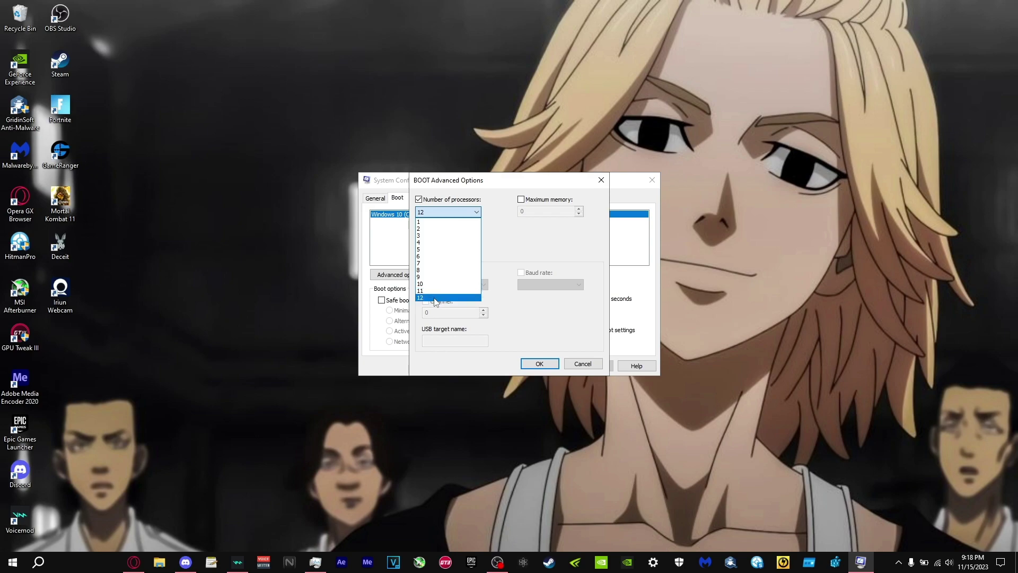
left_click(517, 245)
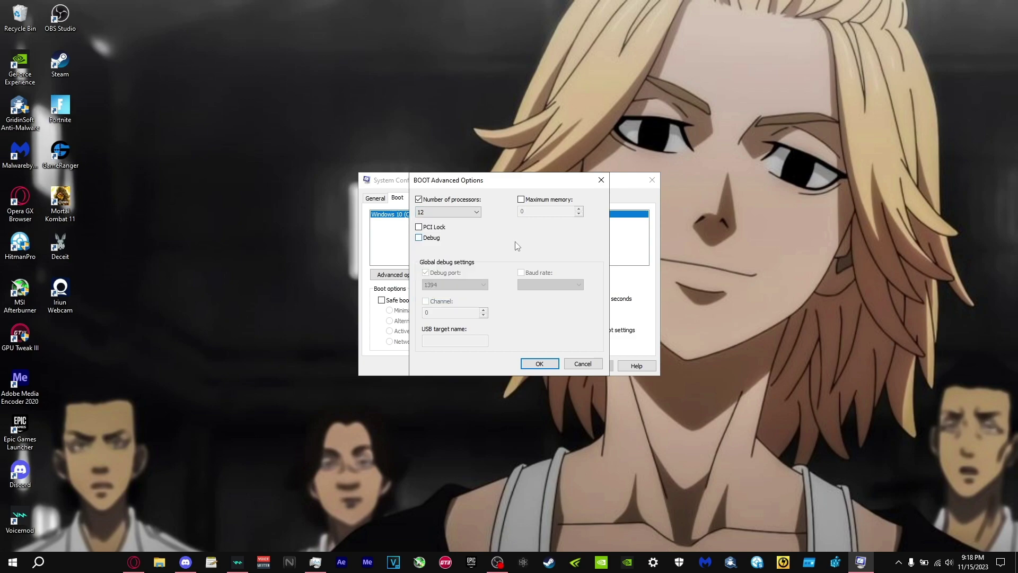
left_click(574, 362)
left_click(539, 367)
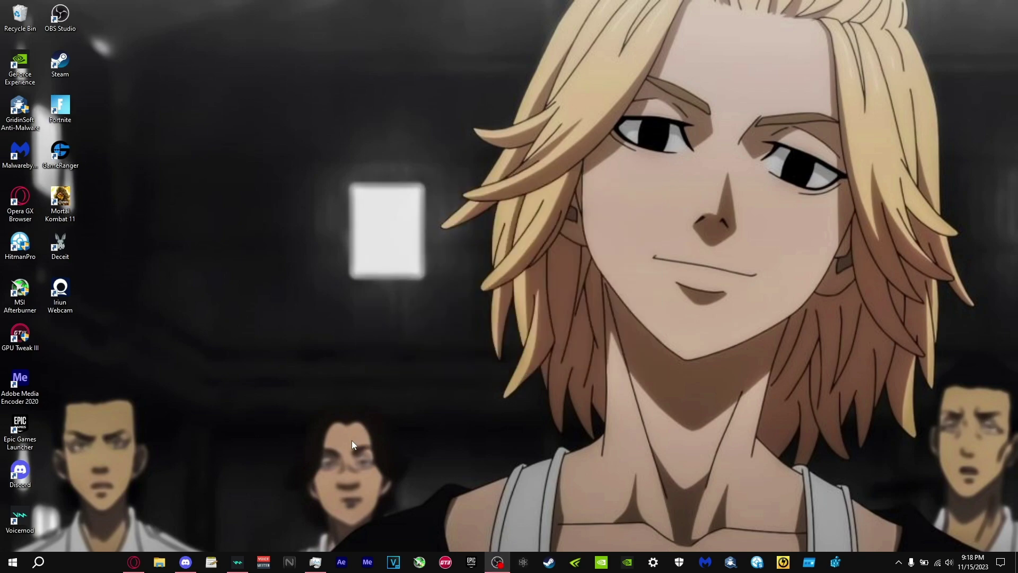